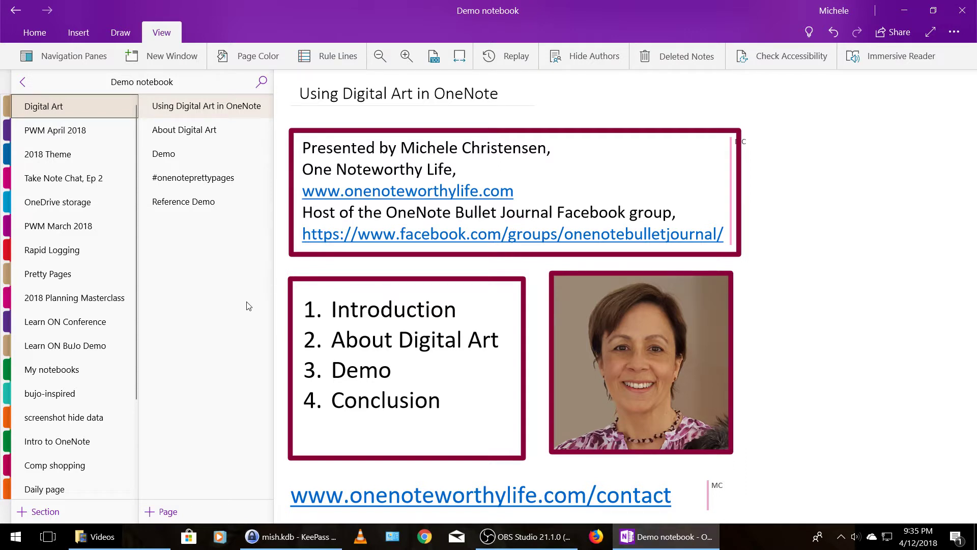
Open the About Digital Art page from the page list.
{"action": "left_click", "coordinate": [185, 129]}
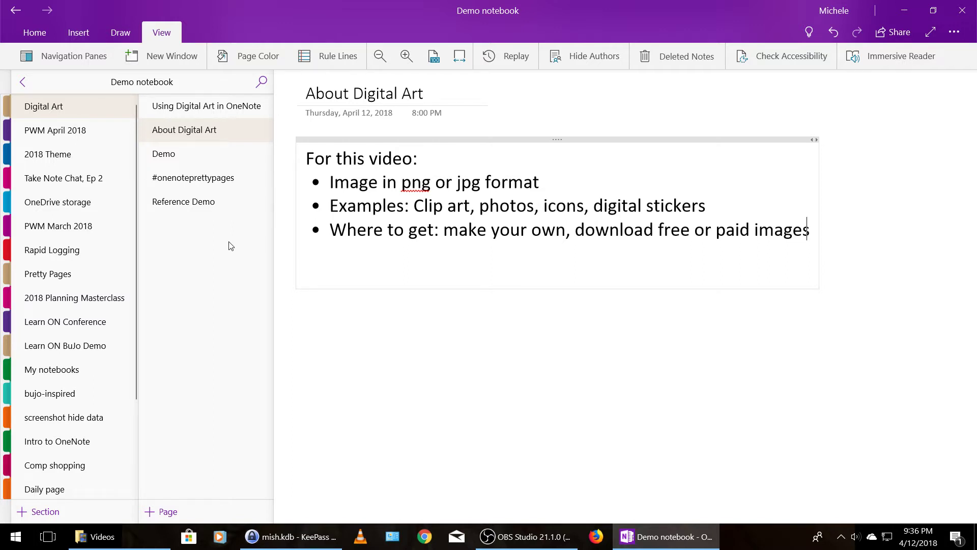
Open the empty Demo page and insert yellow-circle.jpg from file.
{"action": "left_click", "coordinate": [168, 156]}
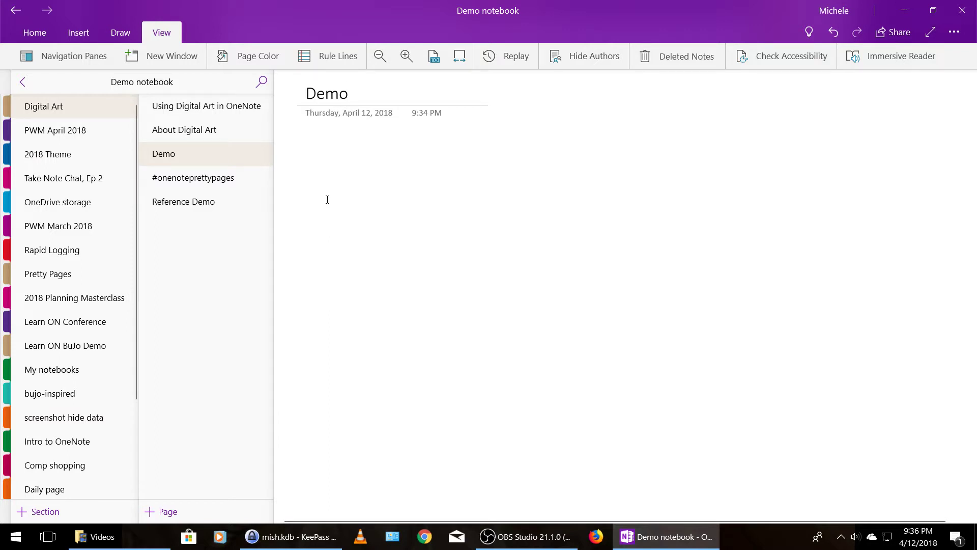
{"action": "left_click", "coordinate": [75, 37]}
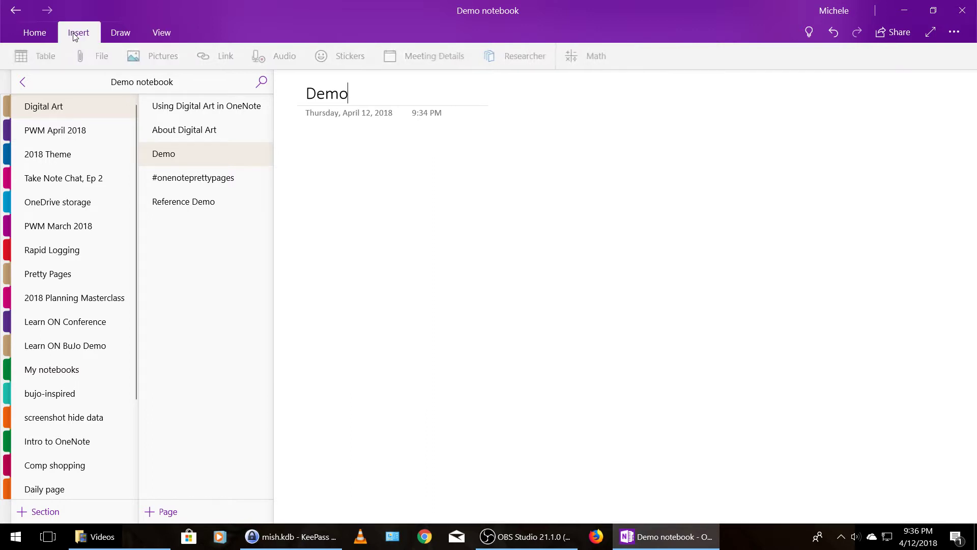
{"action": "left_click", "coordinate": [150, 58]}
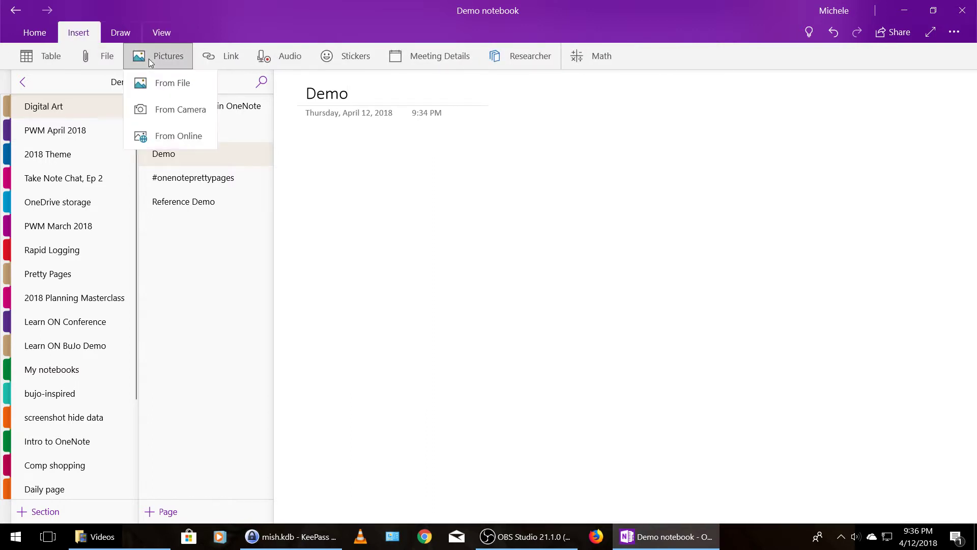
{"action": "left_click", "coordinate": [157, 86]}
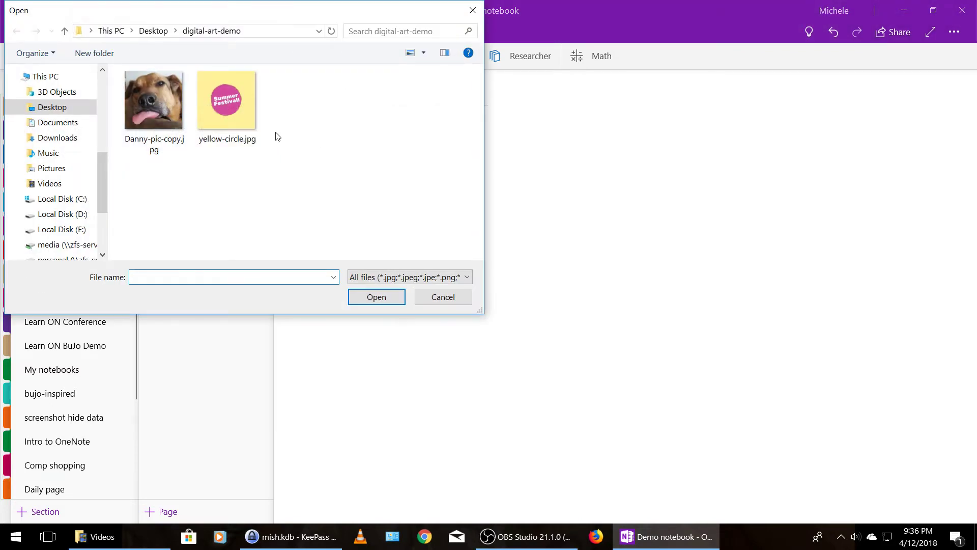
{"action": "left_click", "coordinate": [223, 97]}
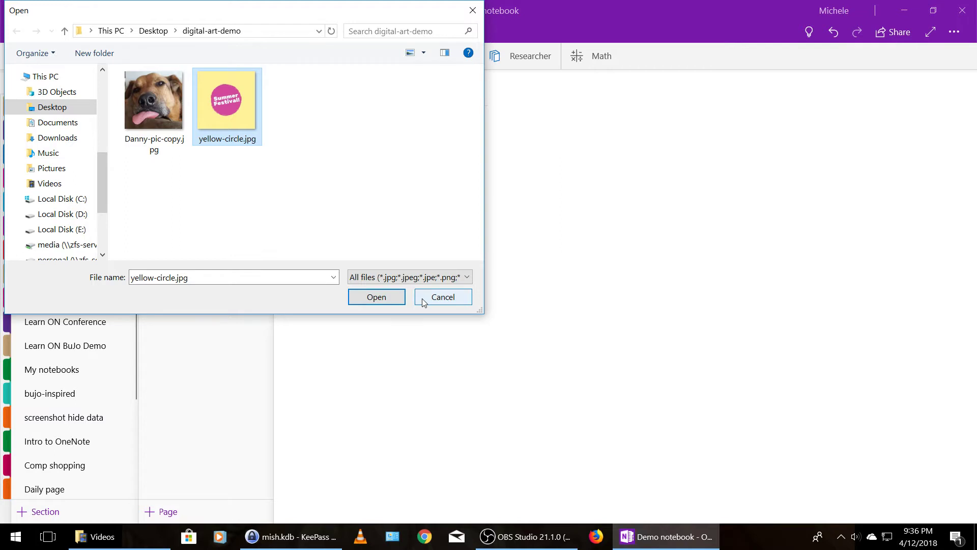
{"action": "key", "text": "Return"}
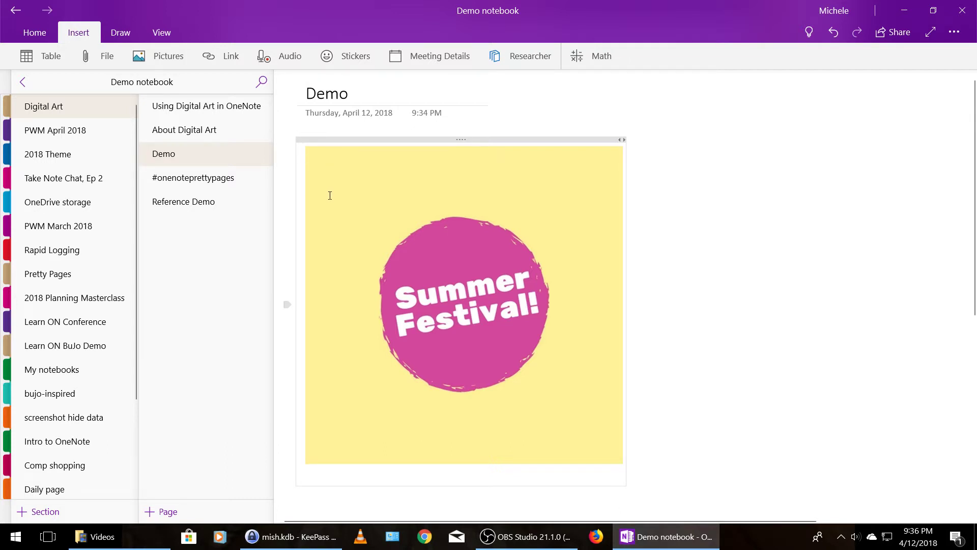
Cut the Summer Festival picture from its container and paste it free-standing on the right of the page.
{"action": "left_click_drag", "start_coordinate": [331, 139], "coordinate": [376, 136]}
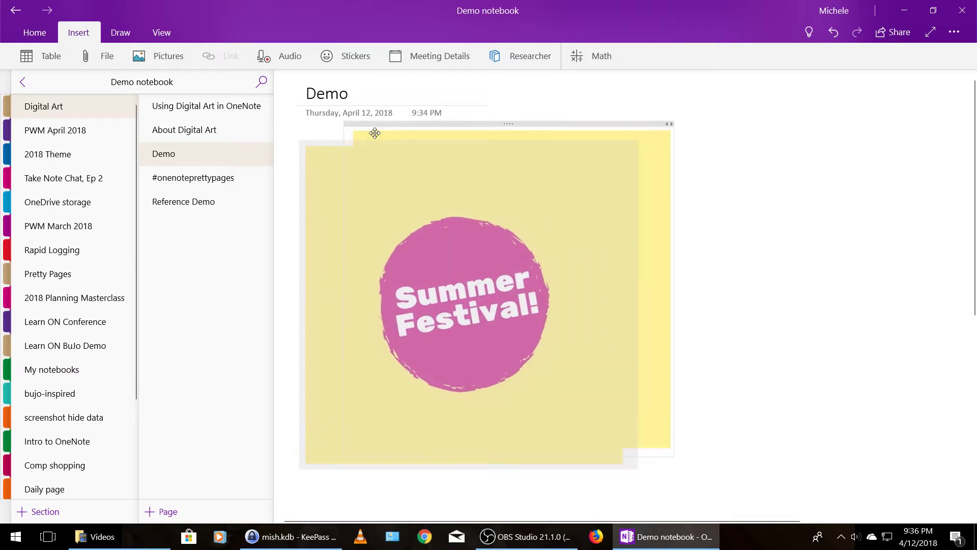
{"action": "left_click", "coordinate": [385, 181]}
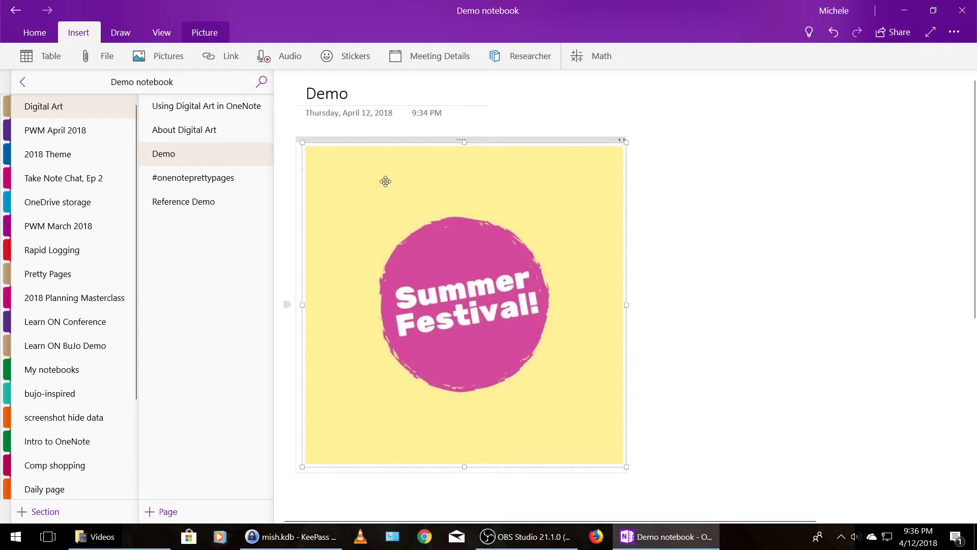
{"action": "right_click", "coordinate": [388, 175]}
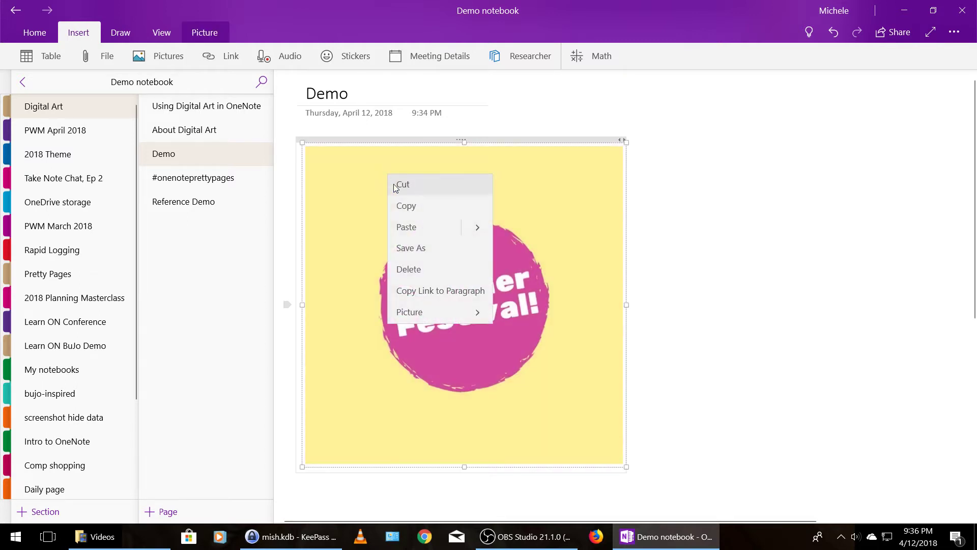
{"action": "left_click", "coordinate": [396, 185]}
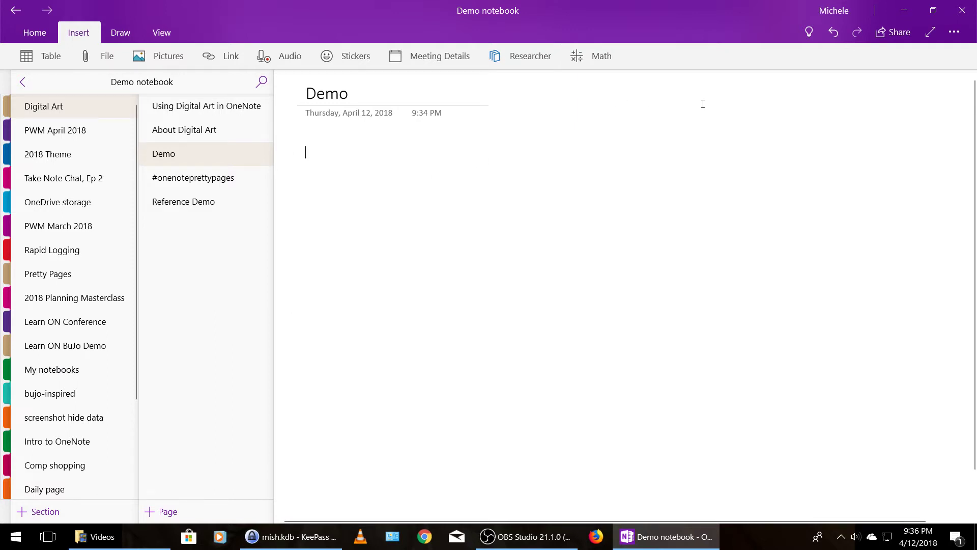
{"action": "right_click", "coordinate": [676, 124]}
{"action": "left_click", "coordinate": [687, 178]}
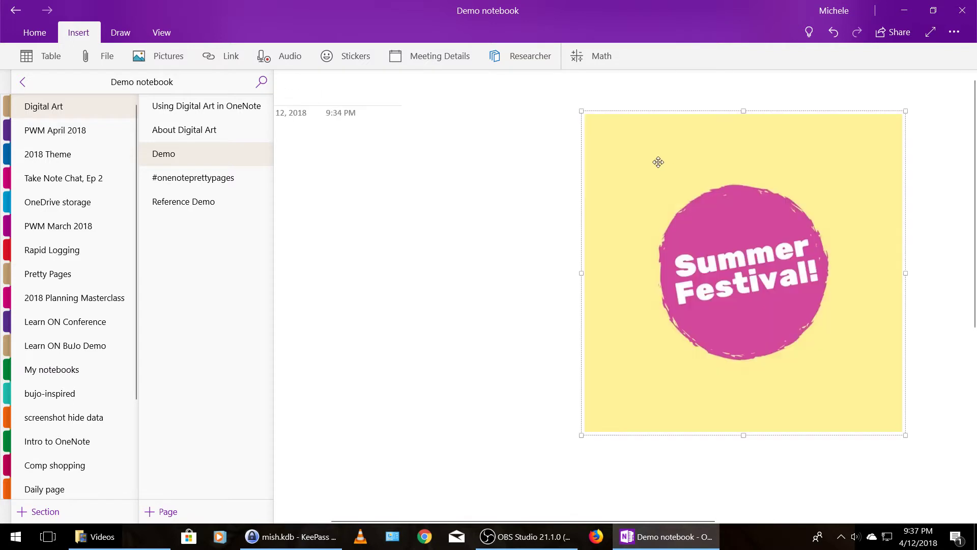
{"action": "left_click", "coordinate": [641, 159]}
{"action": "left_click", "coordinate": [641, 160]}
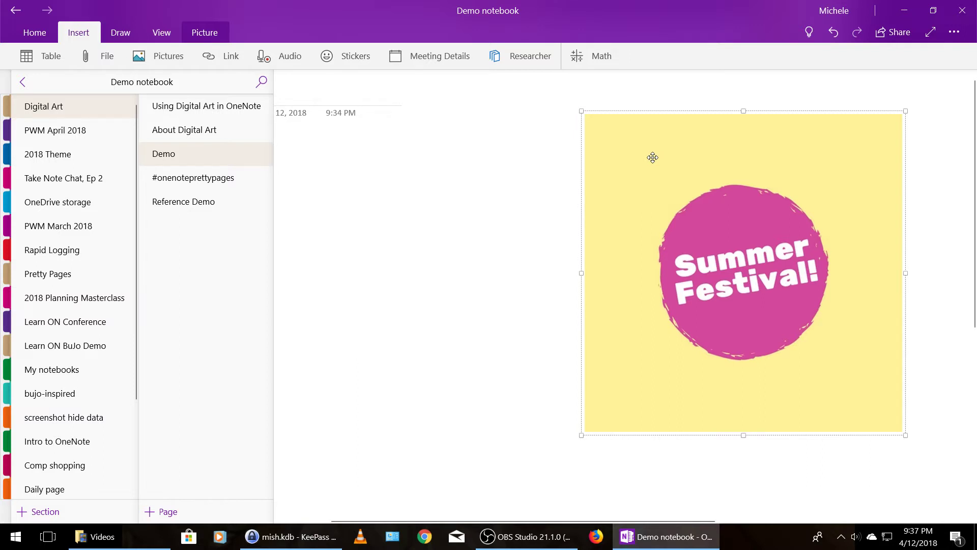
Drag the Summer Festival picture left so it sits directly under the Demo title, then deselect it.
{"action": "left_click_drag", "start_coordinate": [652, 157], "coordinate": [369, 192]}
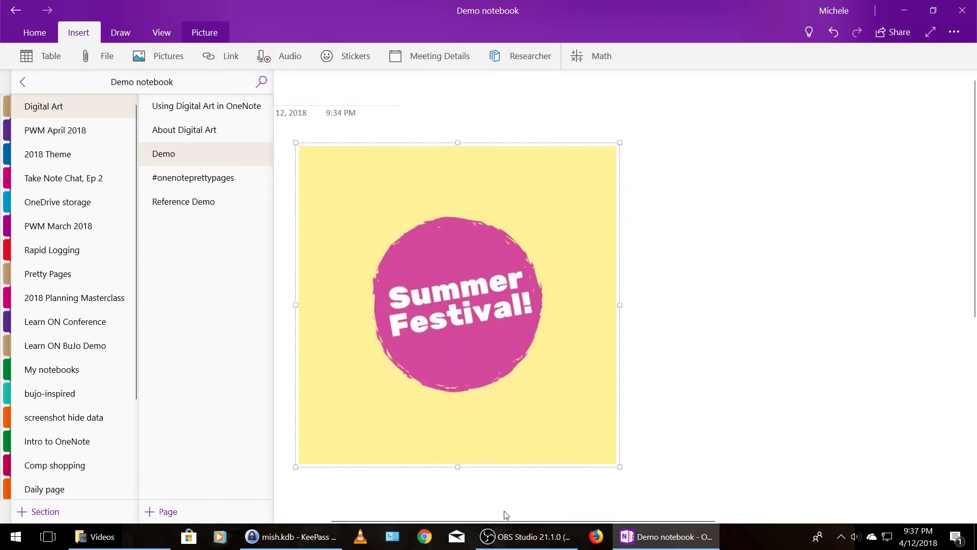
{"action": "left_click_drag", "start_coordinate": [504, 517], "coordinate": [432, 512]}
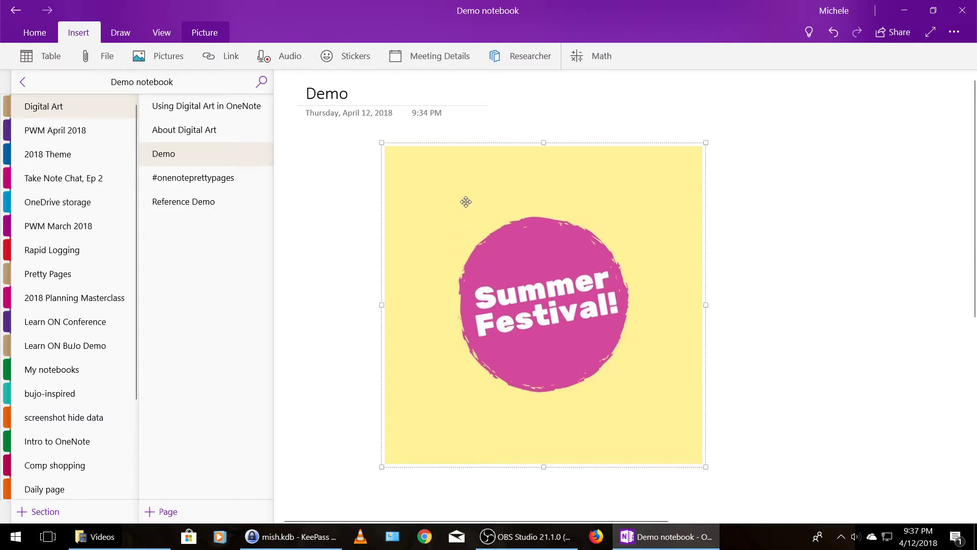
{"action": "left_click_drag", "start_coordinate": [465, 202], "coordinate": [388, 193]}
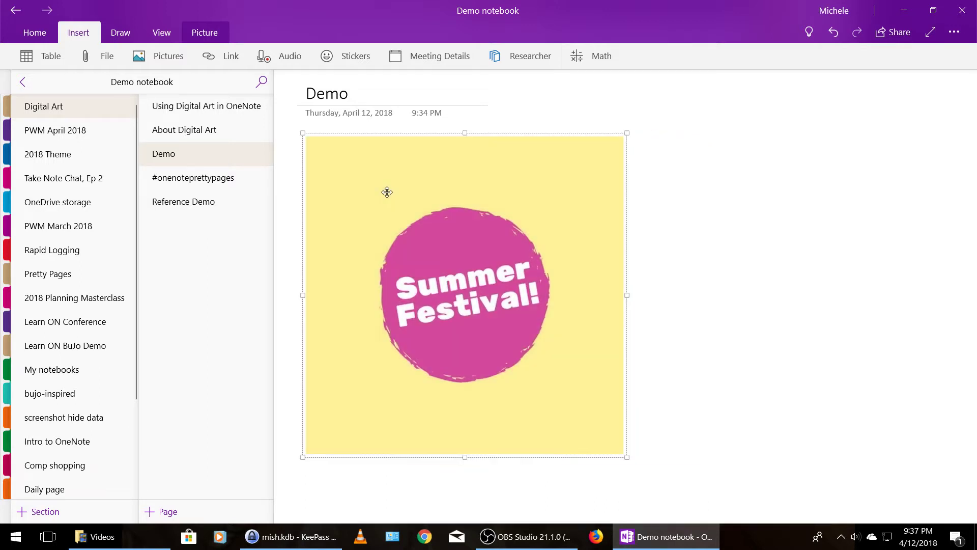
{"action": "key", "text": "Escape"}
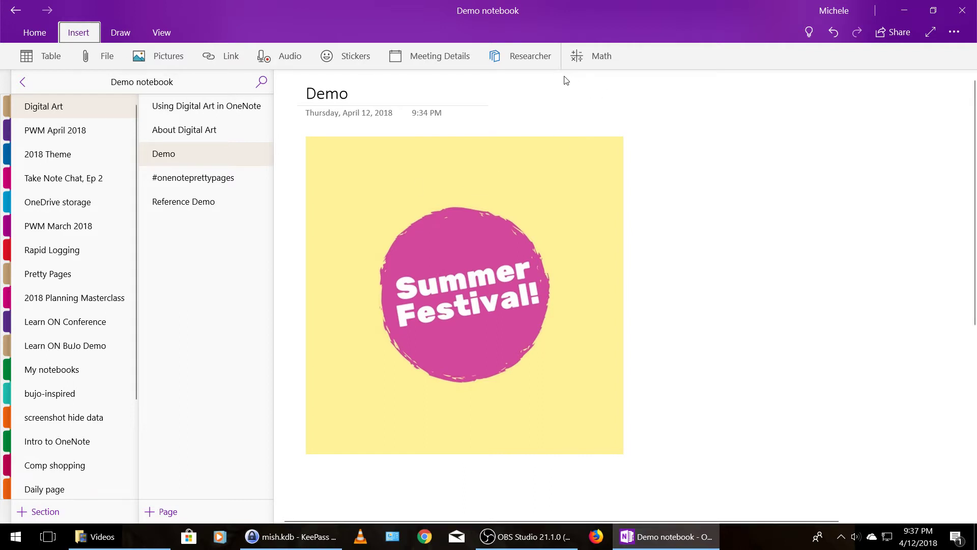
Check the picture's Picture options, then type three 'Text' test lines near the date.
{"action": "right_click", "coordinate": [512, 158]}
{"action": "left_click", "coordinate": [523, 298]}
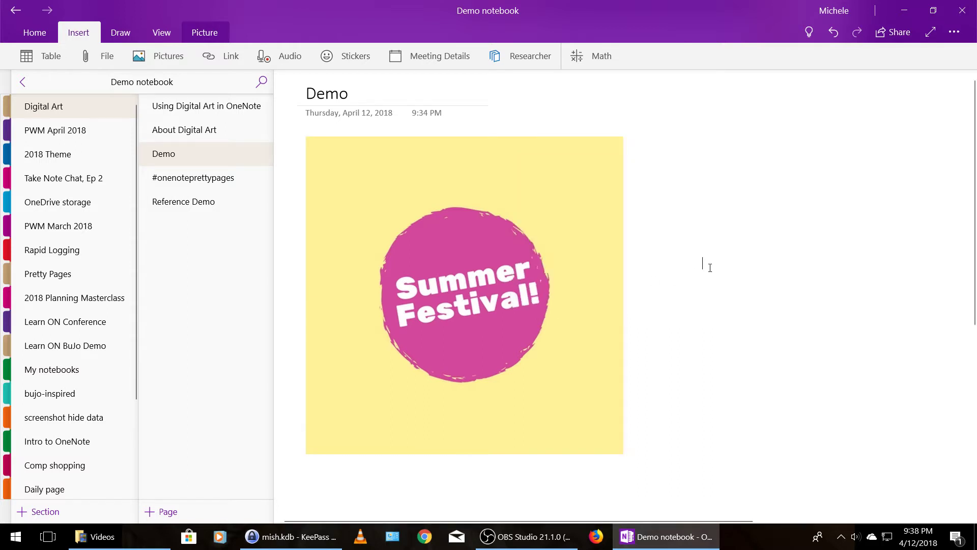
{"action": "left_click", "coordinate": [476, 122]}
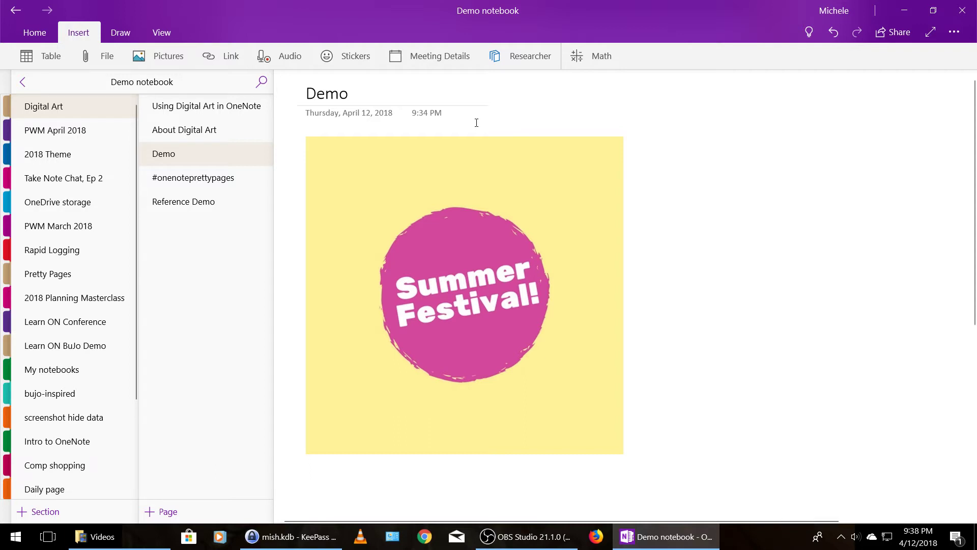
{"action": "type", "text": "Text"}
{"action": "key", "text": "Return"}
{"action": "type", "text": "Text"}
{"action": "key", "text": "Return"}
{"action": "type", "text": "Text"}
{"action": "key", "text": "Return"}
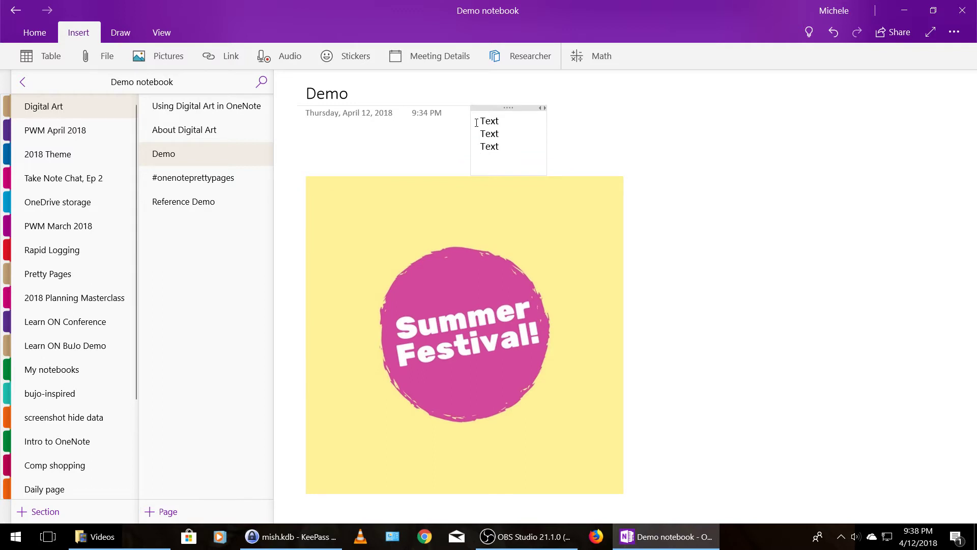
Undo the 'Text' test lines and bring up the picture's Picture options again.
{"action": "left_click", "coordinate": [830, 34]}
{"action": "left_click", "coordinate": [829, 35]}
{"action": "left_click", "coordinate": [829, 34]}
{"action": "left_click", "coordinate": [829, 35]}
{"action": "left_click", "coordinate": [829, 35]}
{"action": "left_click", "coordinate": [830, 35]}
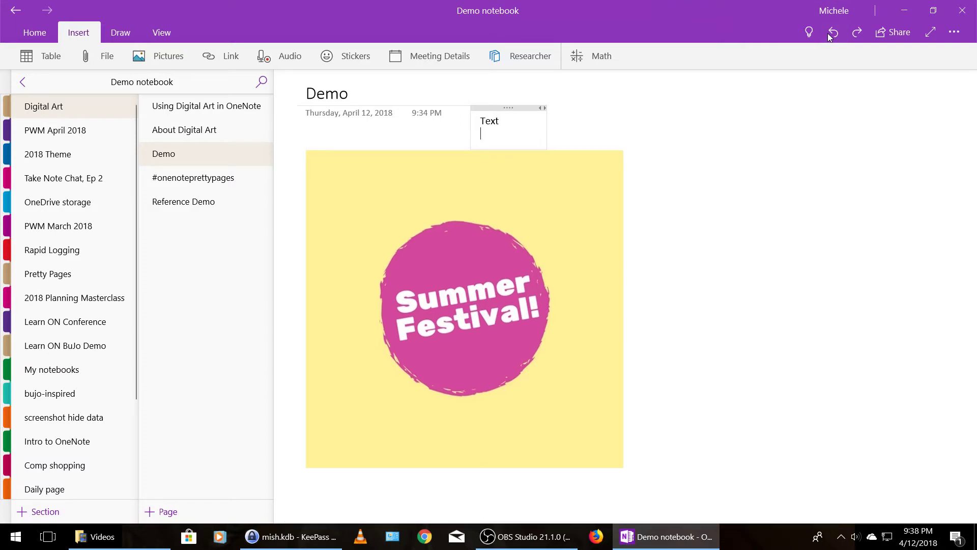
{"action": "left_click", "coordinate": [830, 35]}
{"action": "left_click", "coordinate": [829, 34]}
{"action": "left_click", "coordinate": [830, 34]}
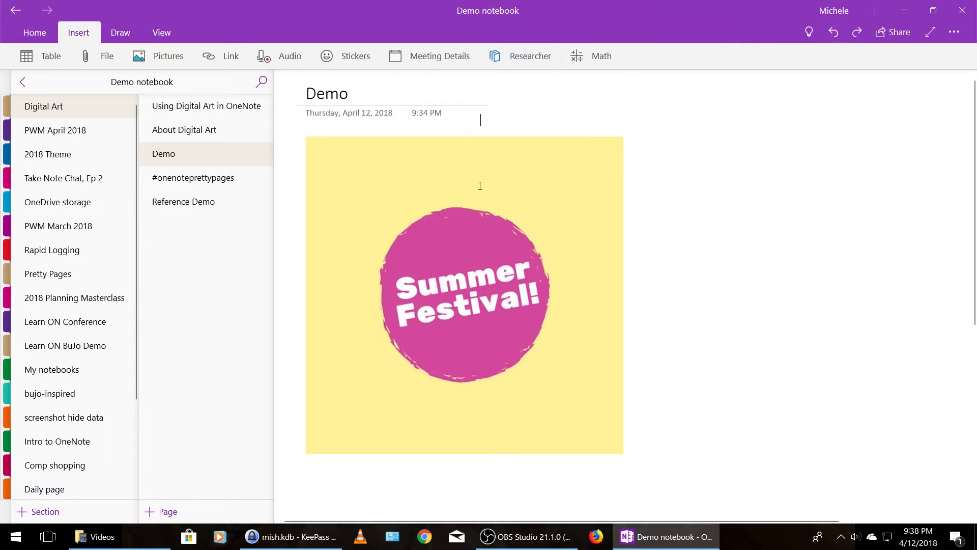
{"action": "right_click", "coordinate": [494, 170]}
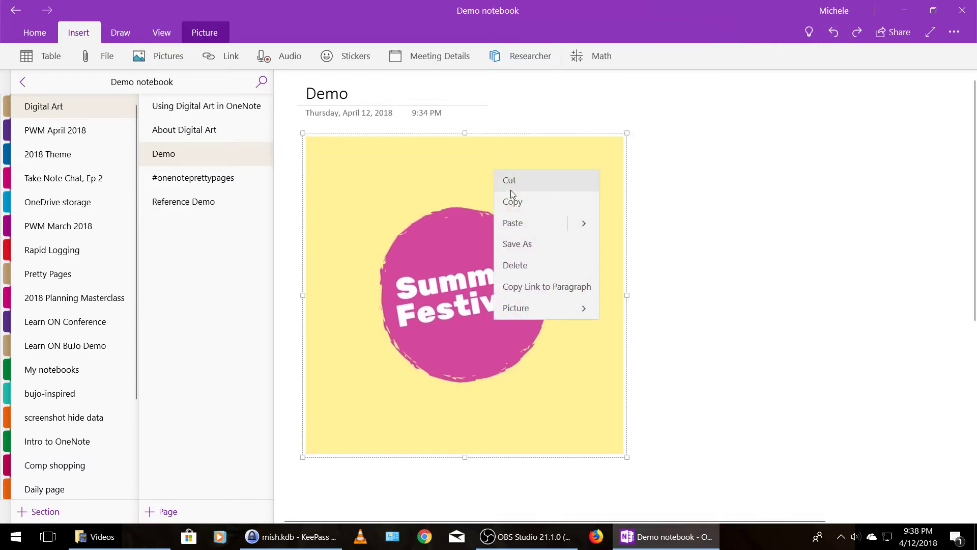
{"action": "left_click", "coordinate": [508, 308]}
Set the Summer Festival picture as the page background and type 'Text' lines over it.
{"action": "left_click", "coordinate": [518, 313]}
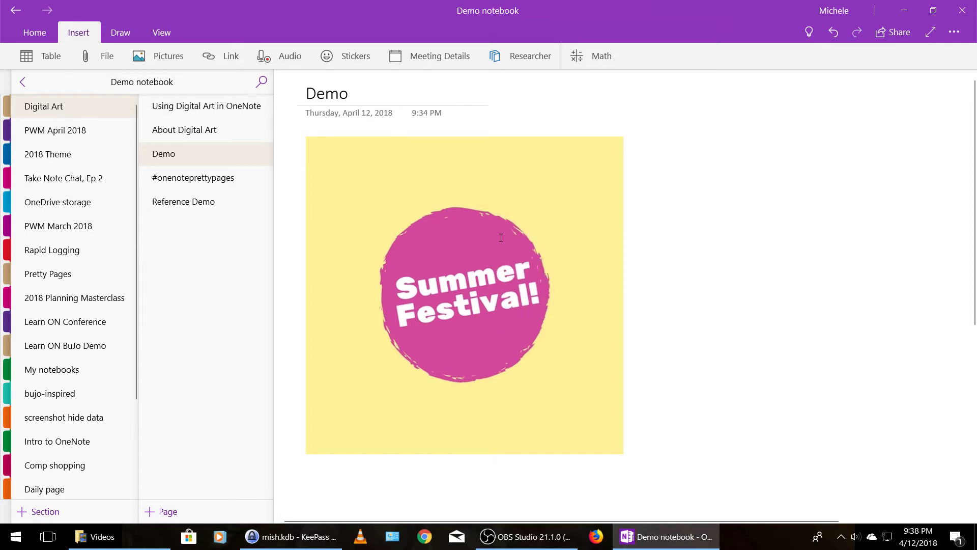
{"action": "left_click", "coordinate": [468, 125]}
{"action": "type", "text": "Text"}
{"action": "key", "text": "Return"}
{"action": "type", "text": "Text"}
{"action": "key", "text": "Return"}
{"action": "type", "text": "text"}
{"action": "key", "text": "Return"}
{"action": "type", "text": "text"}
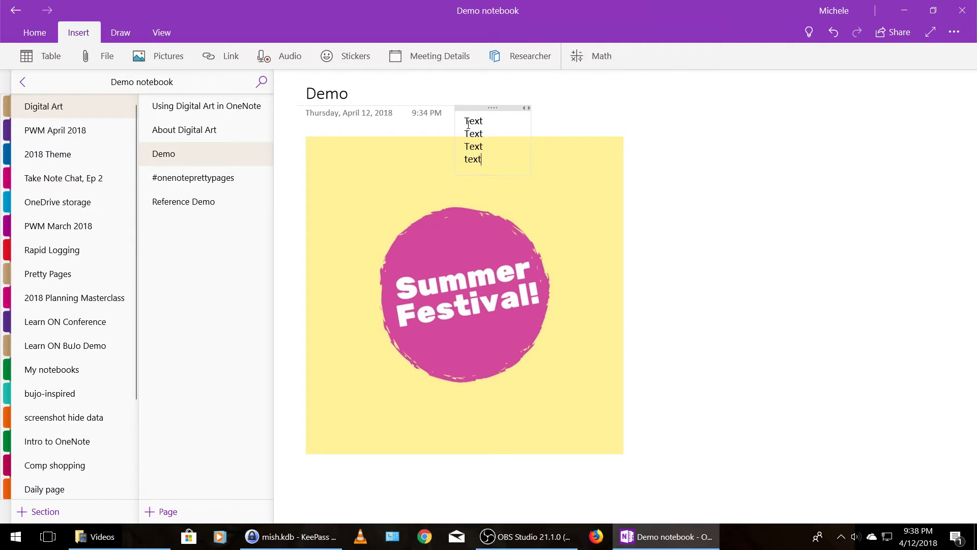
Type 'You can type on top of image' on the graphic, then delete both text notes.
{"action": "left_click", "coordinate": [370, 200]}
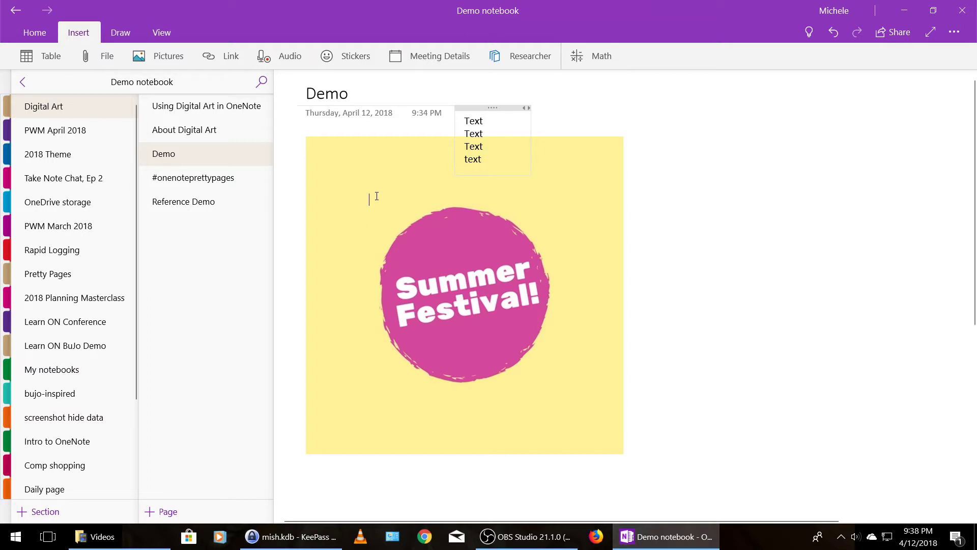
{"action": "type", "text": "You can type "}
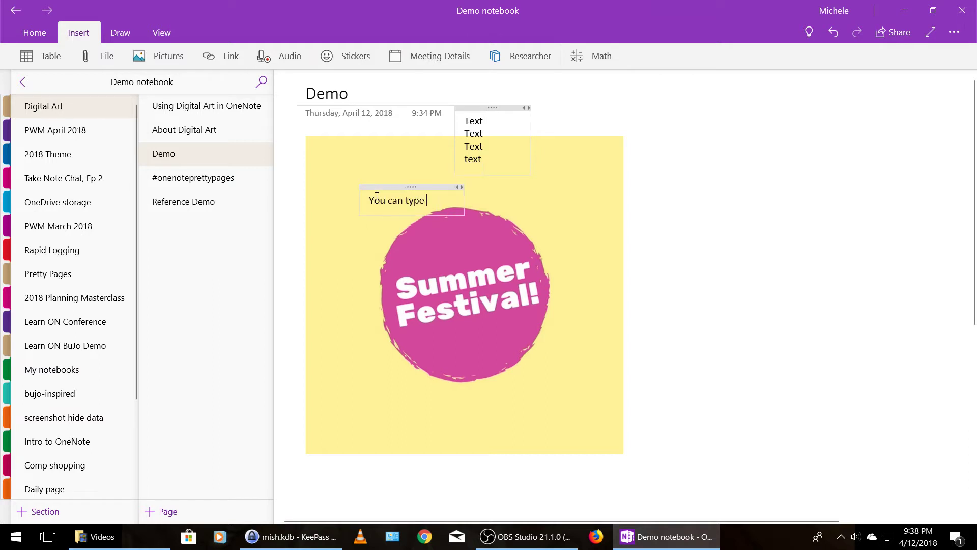
{"action": "type", "text": "on top of"}
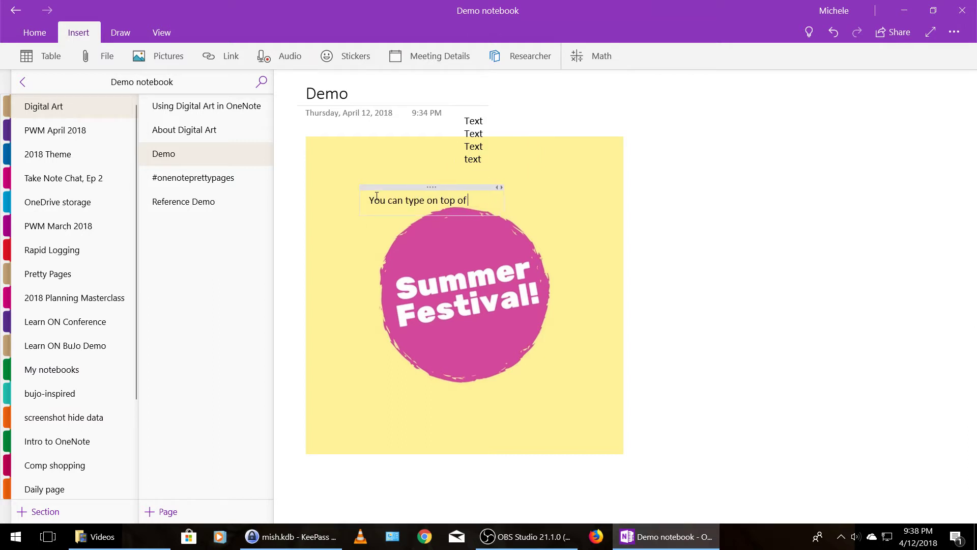
{"action": "type", "text": " image!"}
{"action": "right_click", "coordinate": [380, 189]}
{"action": "left_click", "coordinate": [399, 261]}
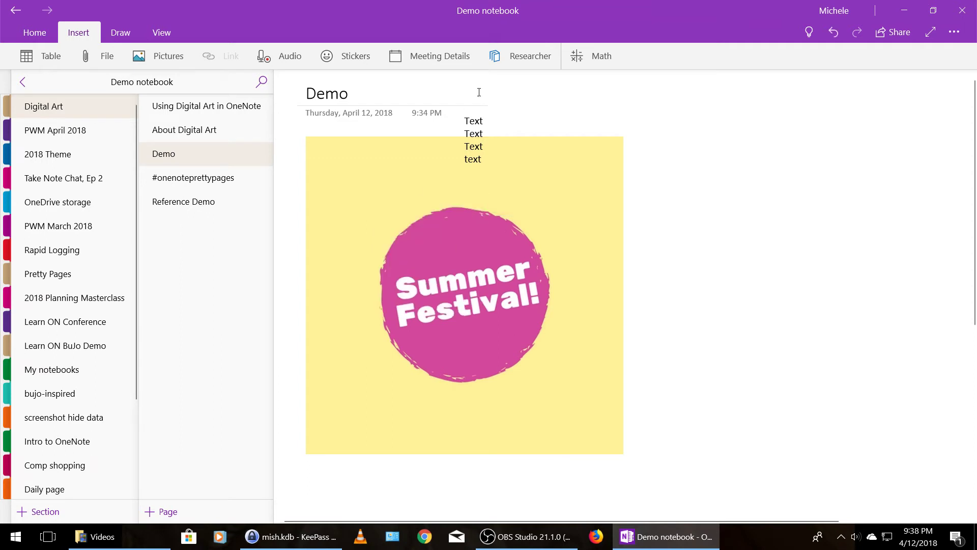
{"action": "right_click", "coordinate": [480, 109]}
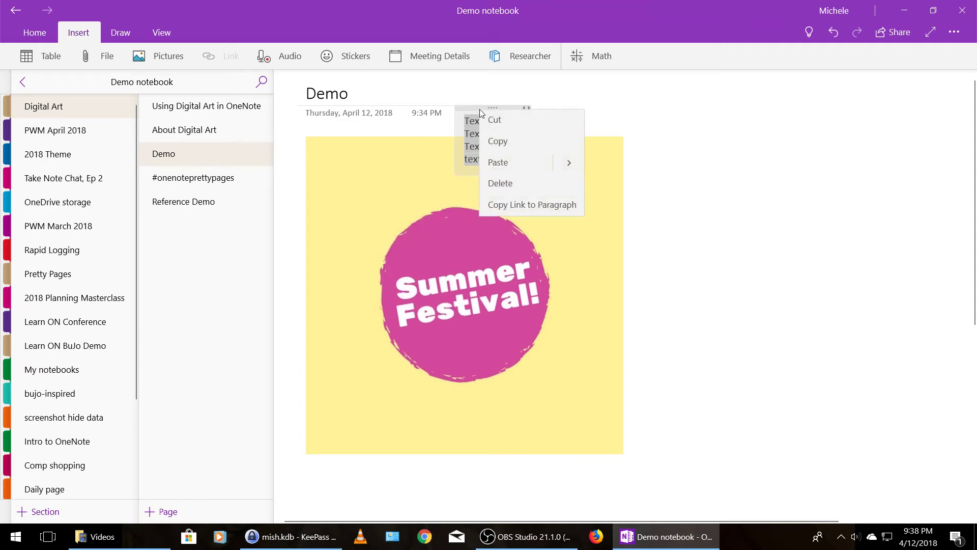
{"action": "left_click", "coordinate": [486, 183]}
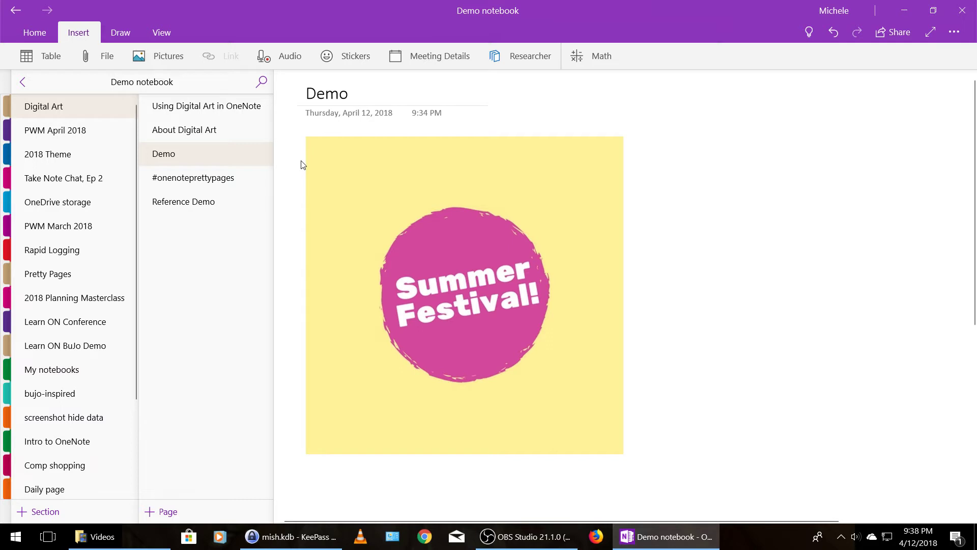
{"action": "left_click", "coordinate": [327, 173]}
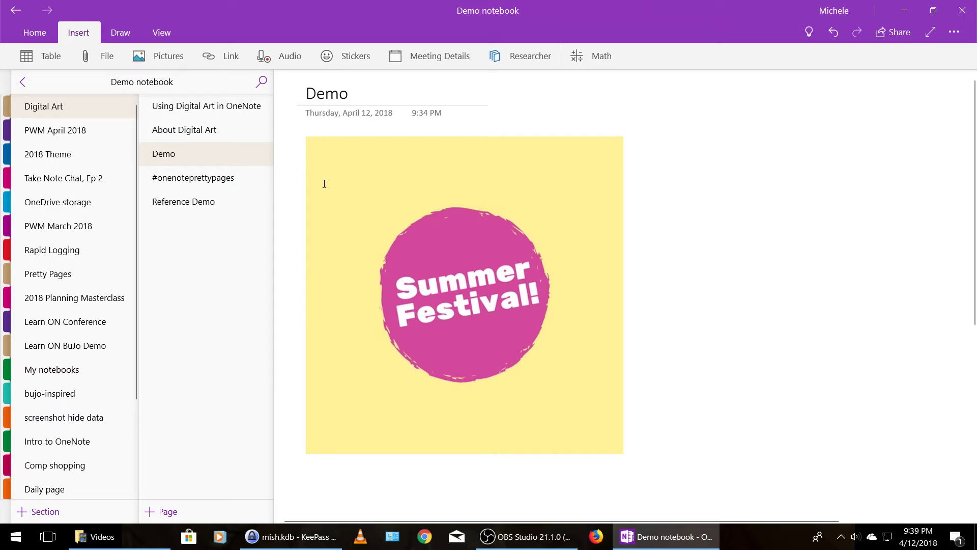
{"action": "right_click", "coordinate": [395, 175]}
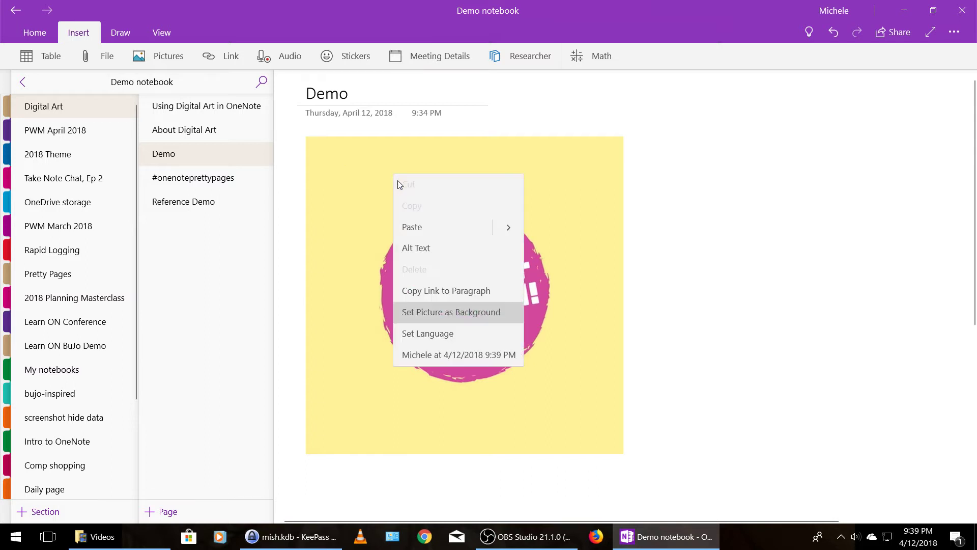
{"action": "left_click", "coordinate": [411, 315]}
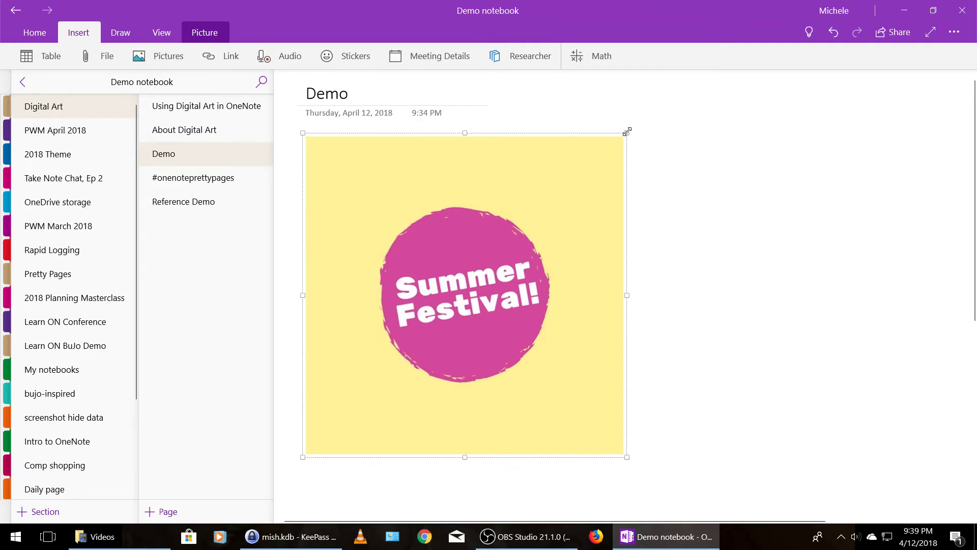
{"action": "left_click_drag", "start_coordinate": [627, 131], "coordinate": [406, 337]}
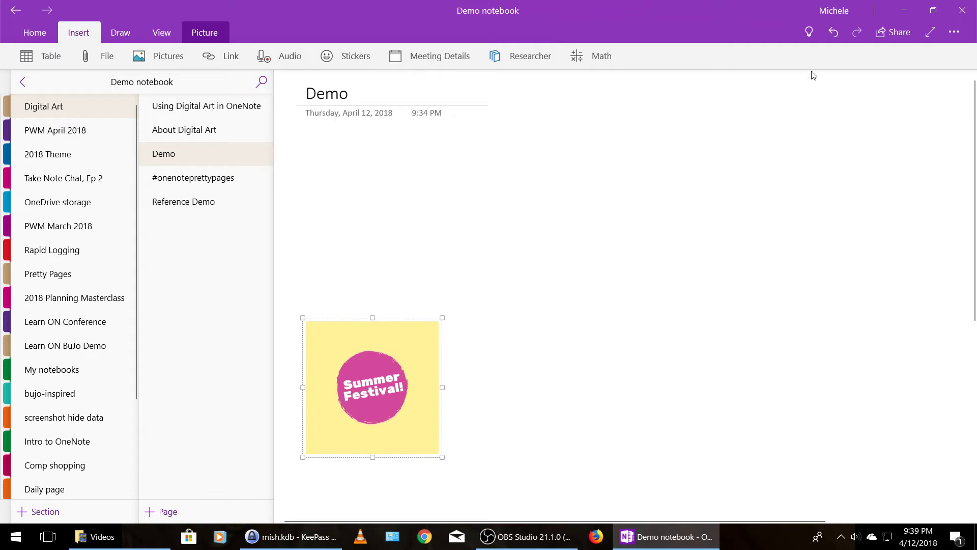
{"action": "left_click", "coordinate": [833, 32]}
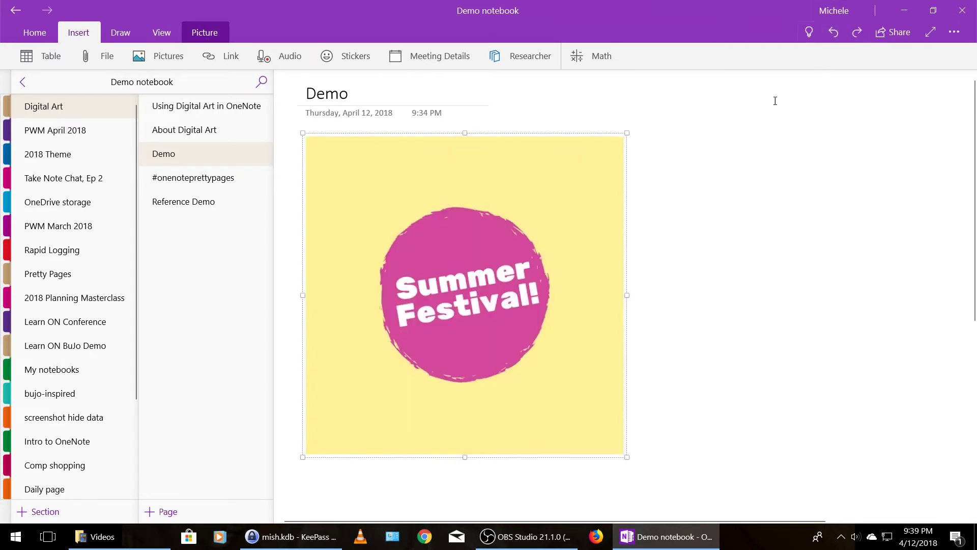
{"action": "left_click", "coordinate": [647, 167]}
{"action": "right_click", "coordinate": [514, 171]}
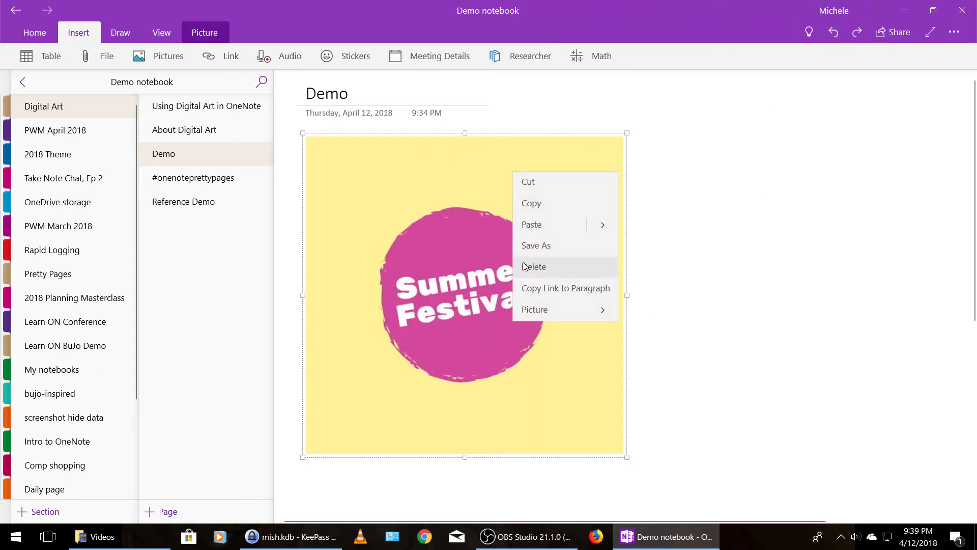
{"action": "left_click", "coordinate": [526, 310]}
{"action": "left_click", "coordinate": [526, 337]}
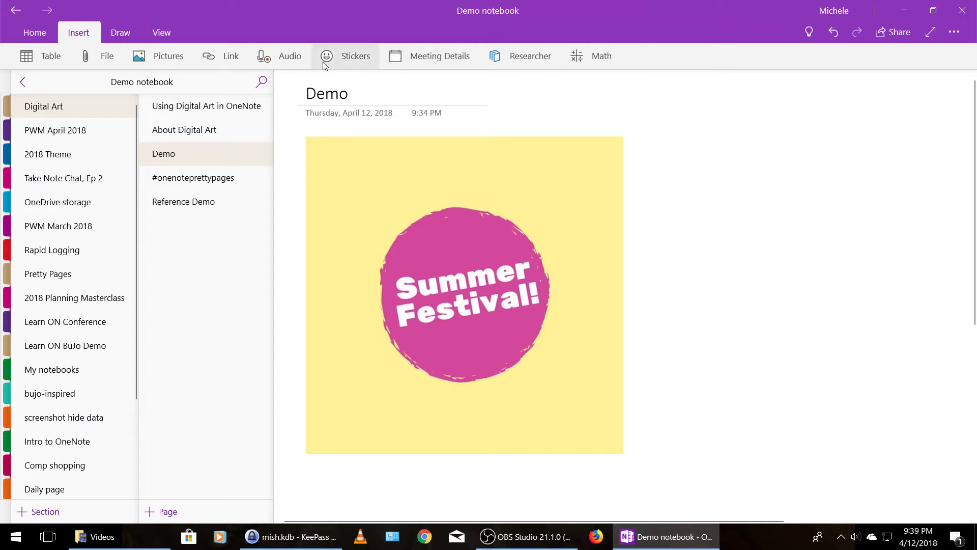
Insert the dog photo Danny-pic-copy.jpg from the digital-art-demo folder.
{"action": "left_click", "coordinate": [74, 35]}
{"action": "left_click", "coordinate": [75, 34]}
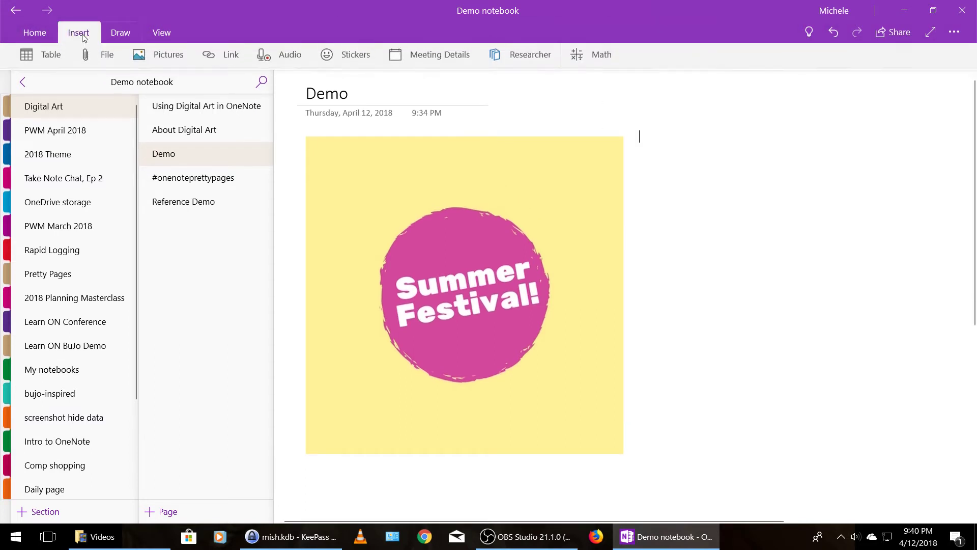
{"action": "left_click", "coordinate": [150, 64]}
{"action": "left_click", "coordinate": [152, 83]}
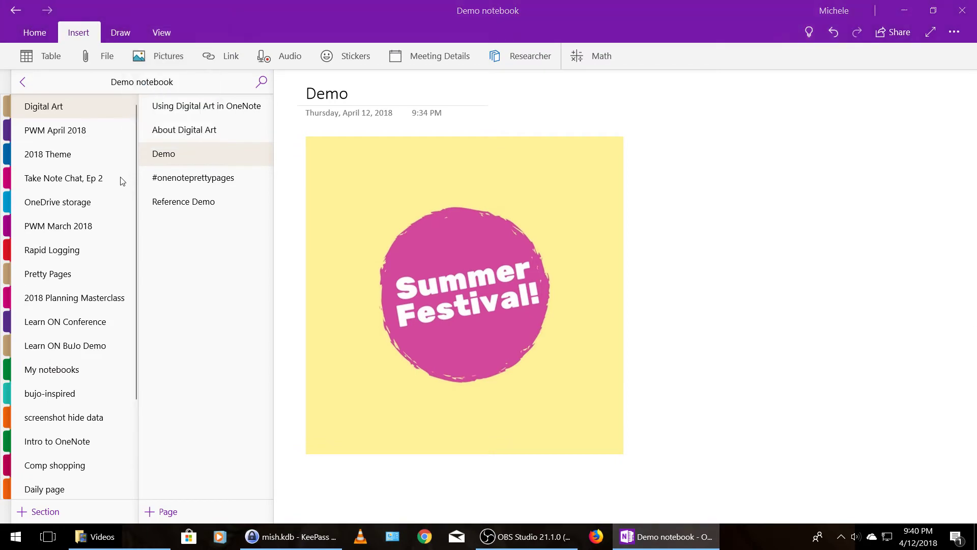
{"action": "left_click", "coordinate": [164, 104]}
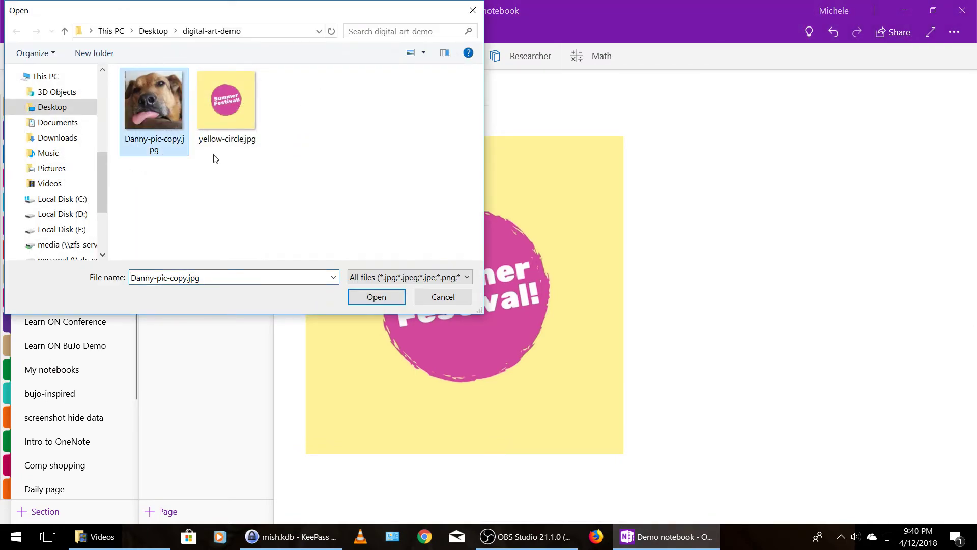
{"action": "left_click", "coordinate": [360, 296]}
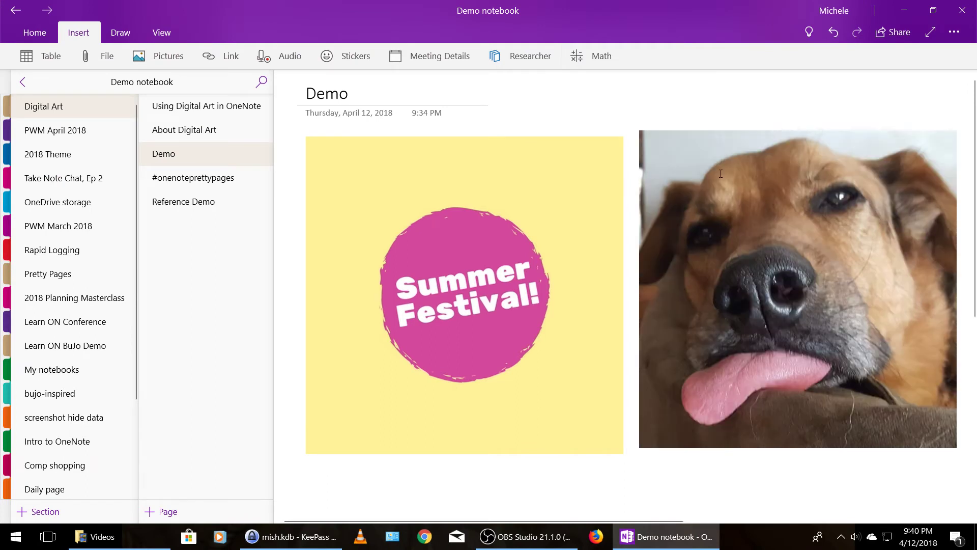
Shrink the dog photo by dragging its corner handle inward.
{"action": "left_click", "coordinate": [720, 176]}
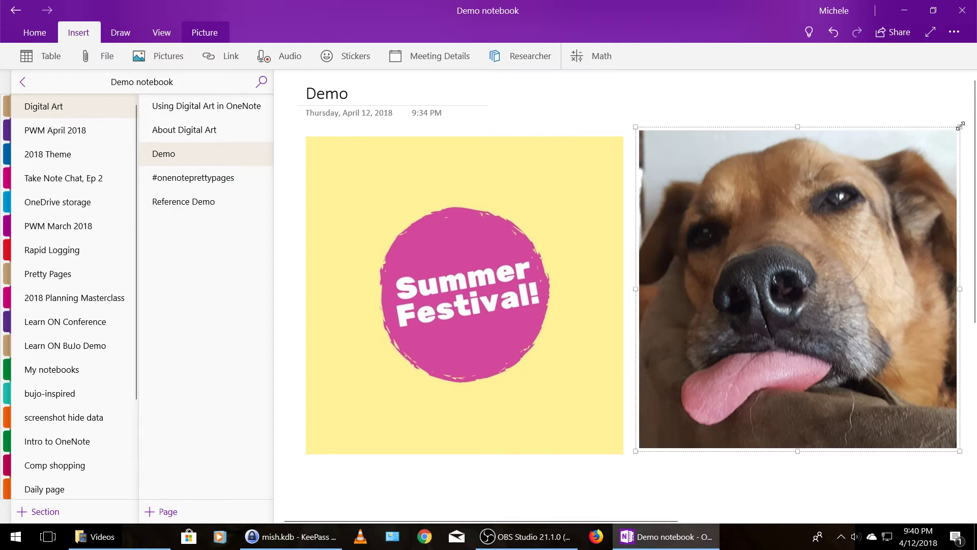
{"action": "left_click_drag", "start_coordinate": [960, 126], "coordinate": [879, 206]}
{"action": "key", "text": "Escape"}
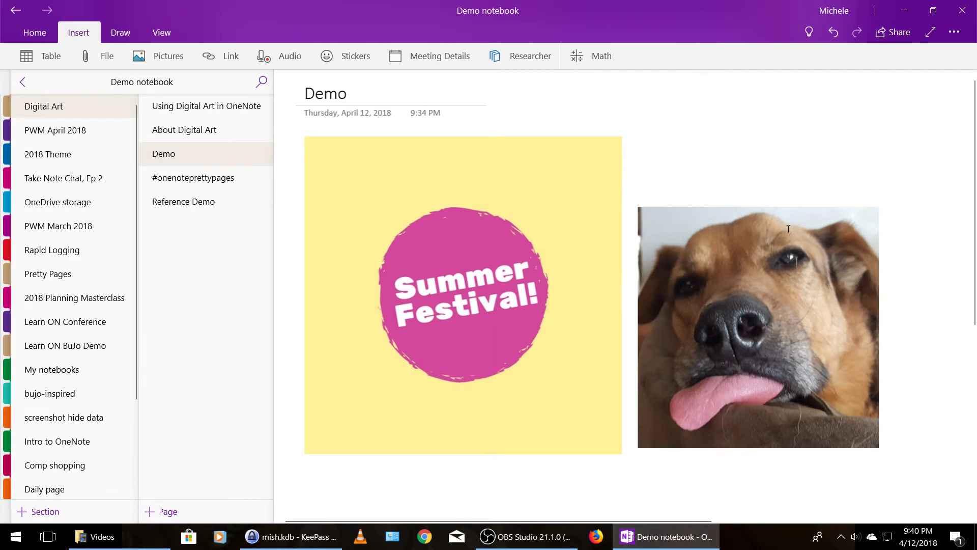
Move the dog photo onto the yellow graphic's top-right corner, nudging it slightly lower.
{"action": "left_click", "coordinate": [788, 228]}
{"action": "left_click_drag", "start_coordinate": [782, 243], "coordinate": [709, 112]}
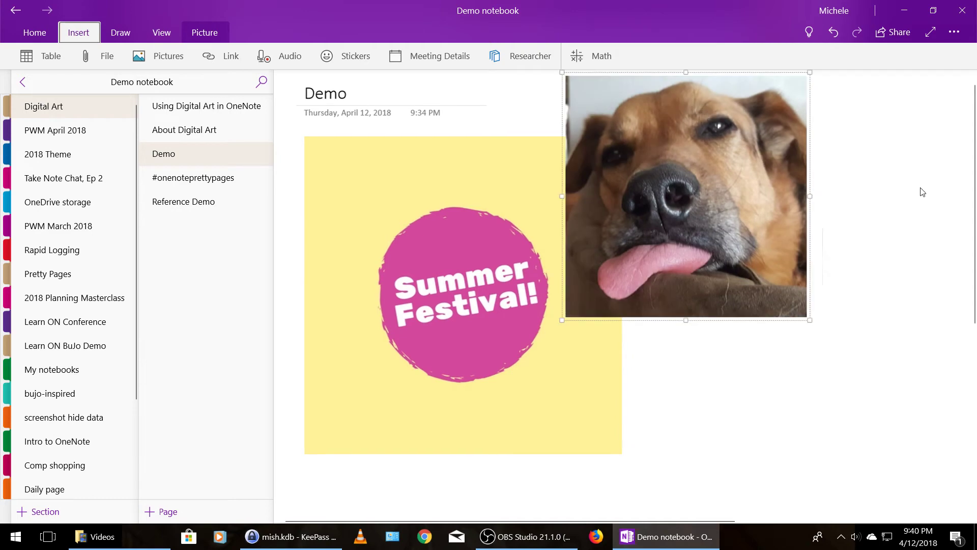
{"action": "left_click", "coordinate": [975, 200]}
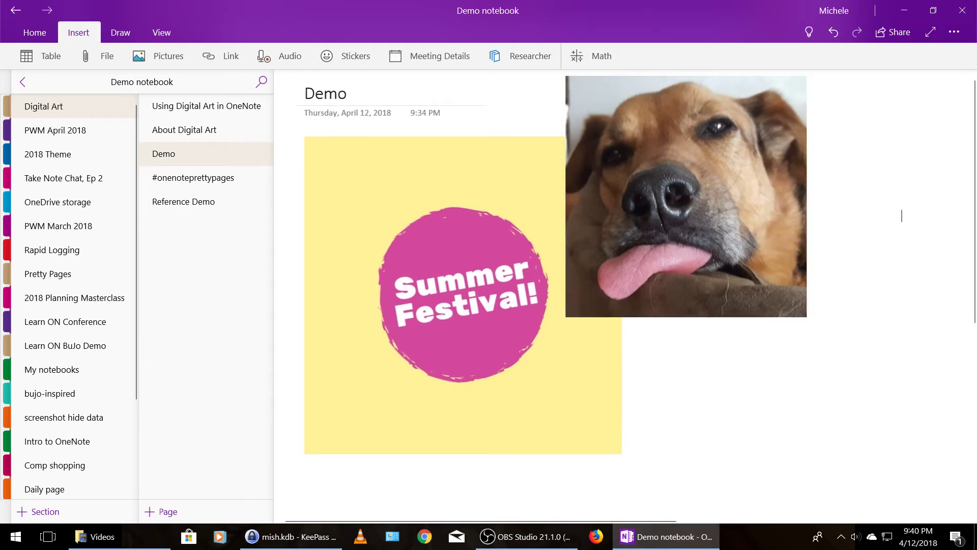
{"action": "left_click", "coordinate": [644, 204]}
{"action": "left_click_drag", "start_coordinate": [644, 205], "coordinate": [645, 228]}
{"action": "left_click", "coordinate": [867, 195]}
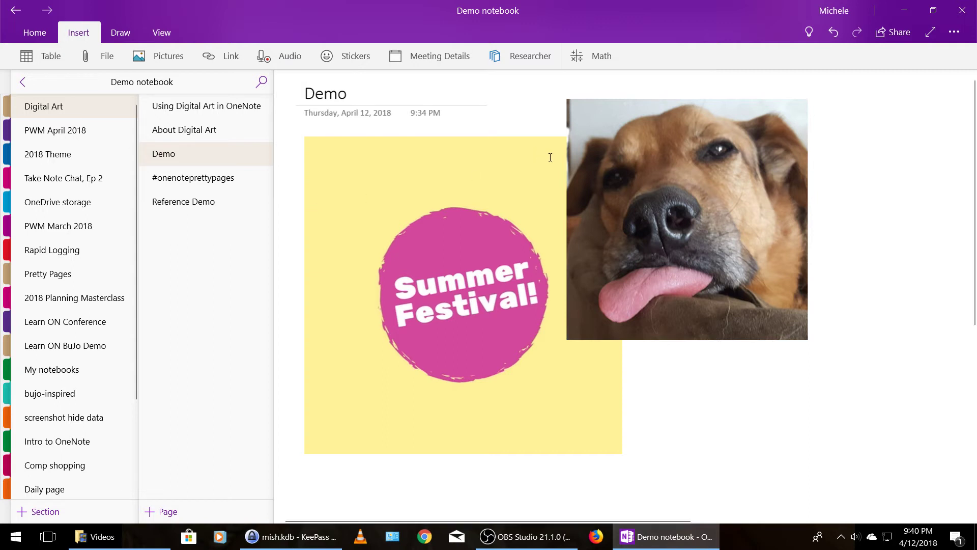
Check the dog photo's picture options and toggle the yellow graphic's background setting.
{"action": "right_click", "coordinate": [584, 152]}
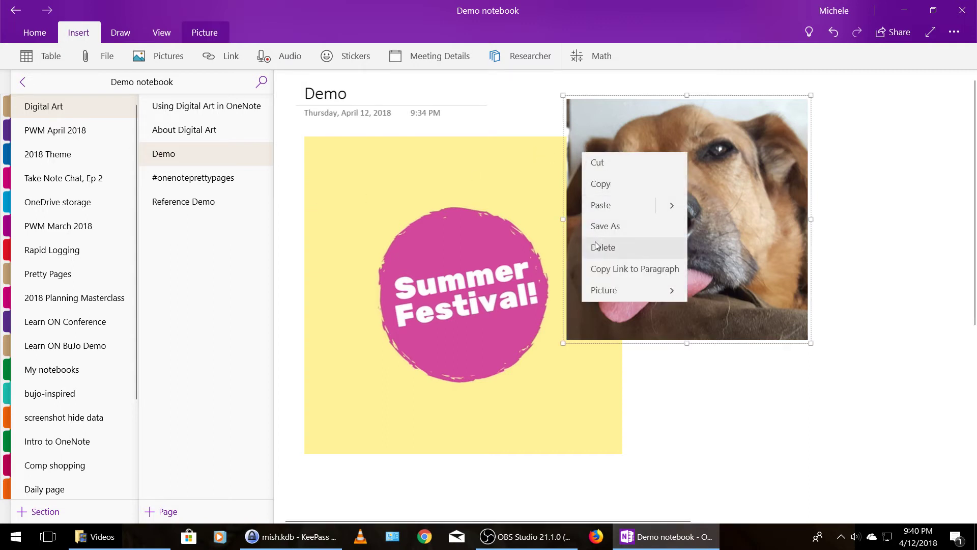
{"action": "left_click", "coordinate": [605, 290]}
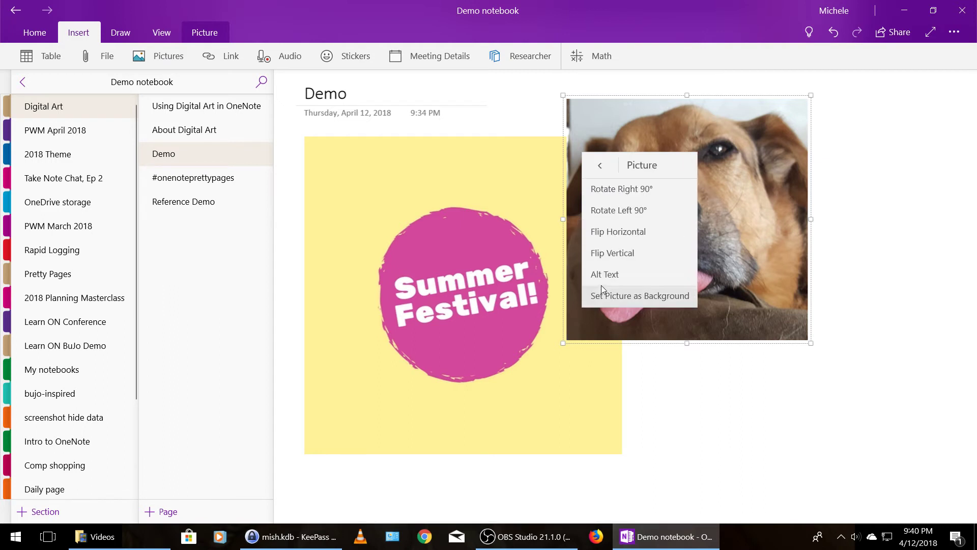
{"action": "left_click", "coordinate": [575, 388]}
{"action": "right_click", "coordinate": [551, 358]}
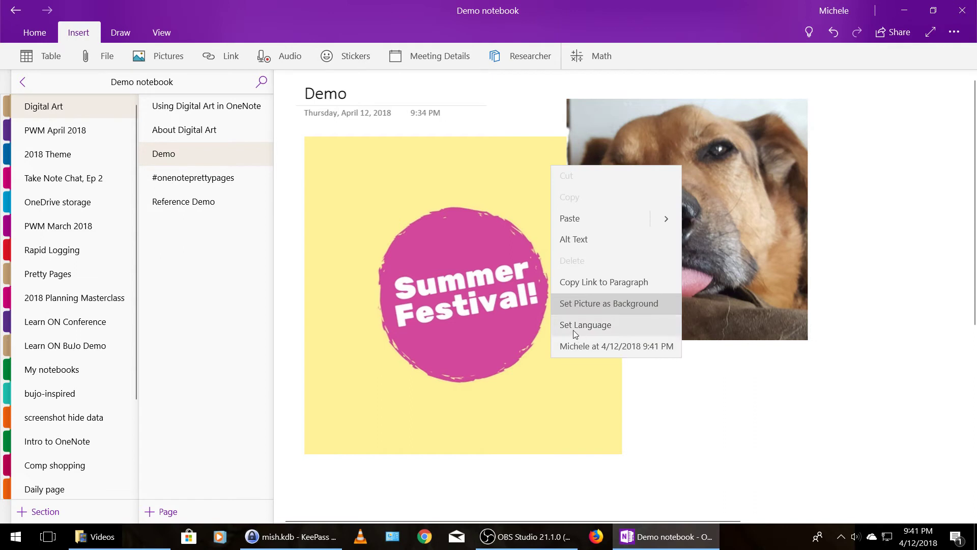
{"action": "left_click", "coordinate": [574, 305]}
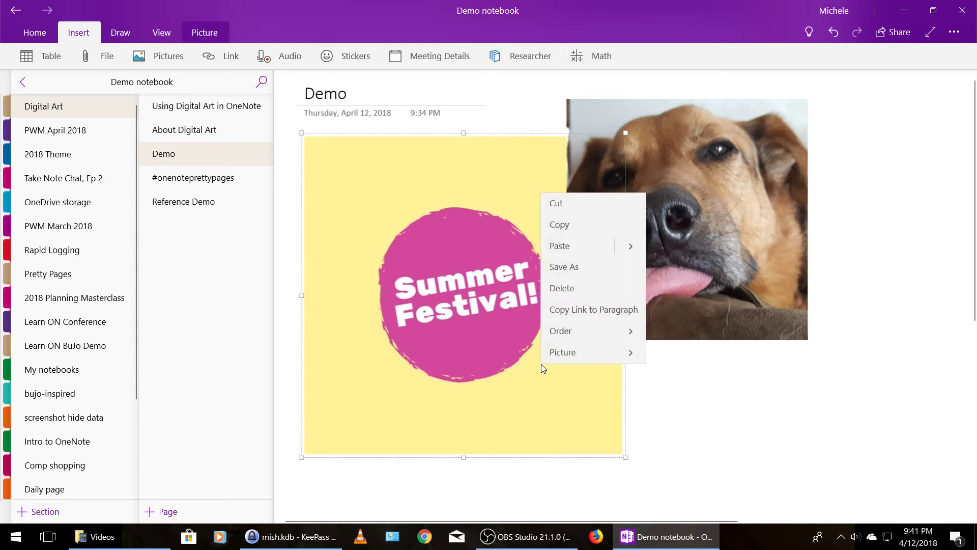
Try Bring Forward on the yellow graphic, undo it, then set it as the page background.
{"action": "right_click", "coordinate": [541, 364]}
{"action": "left_click", "coordinate": [563, 331]}
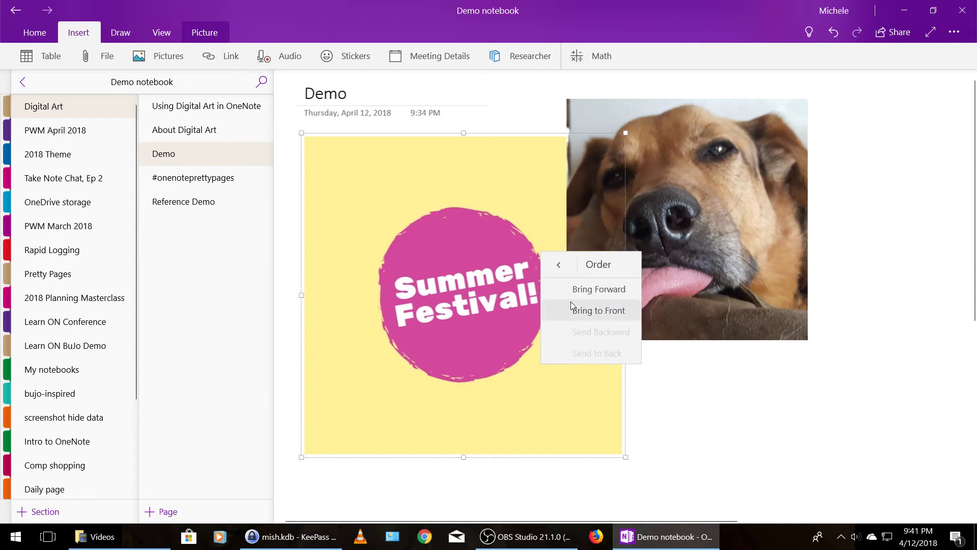
{"action": "left_click", "coordinate": [573, 286]}
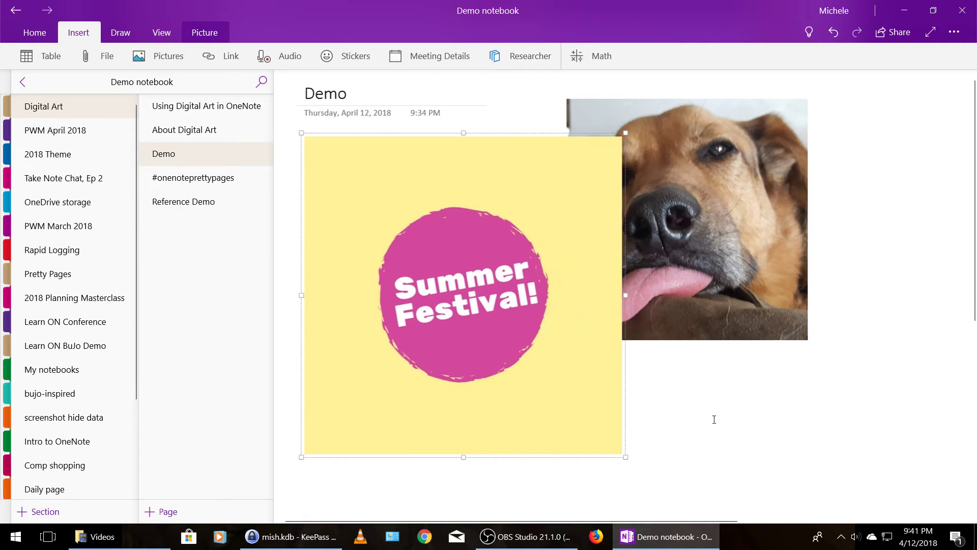
{"action": "left_click", "coordinate": [835, 33]}
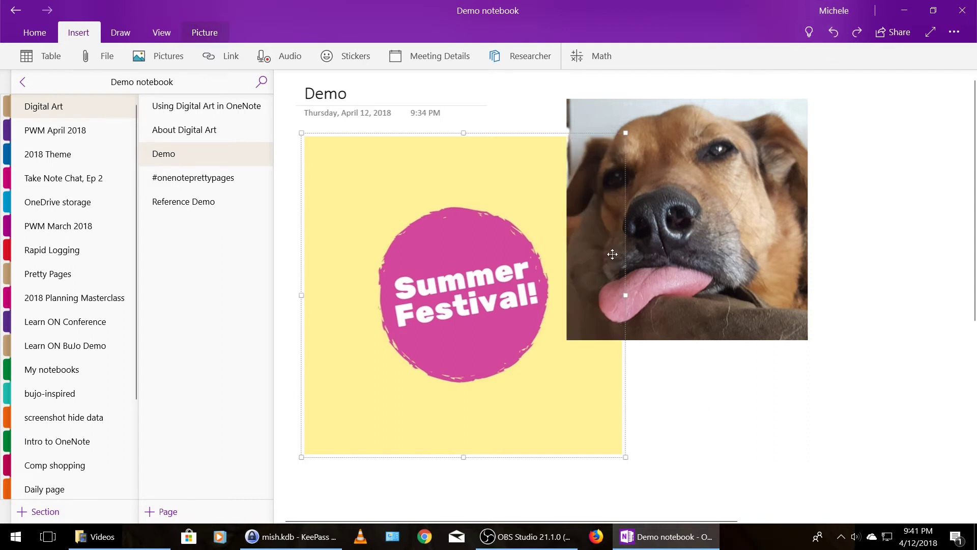
{"action": "right_click", "coordinate": [559, 380]}
{"action": "left_click", "coordinate": [563, 367]}
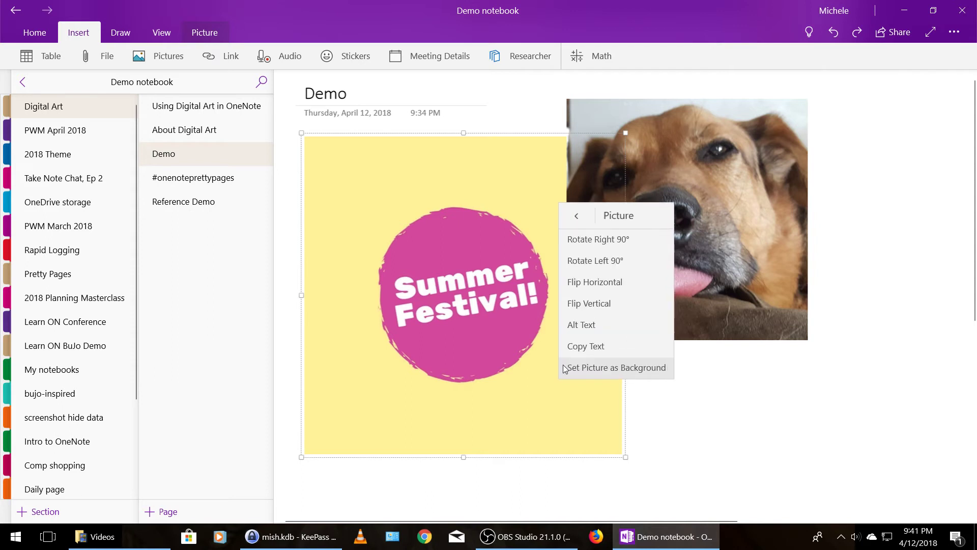
{"action": "left_click", "coordinate": [568, 365]}
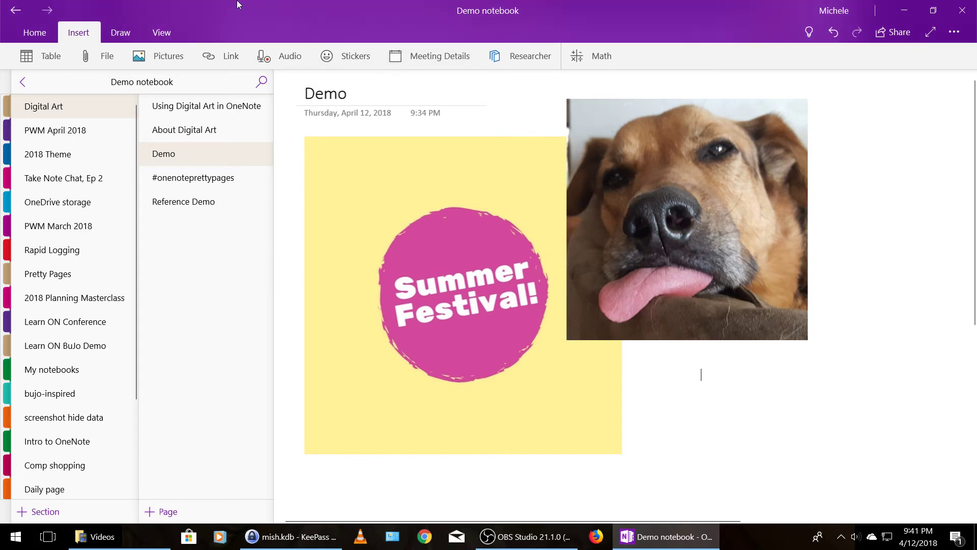
Draw a pink rectangle around the dog photo with the Draw tab's pink pen and Rectangle shape.
{"action": "left_click", "coordinate": [128, 34]}
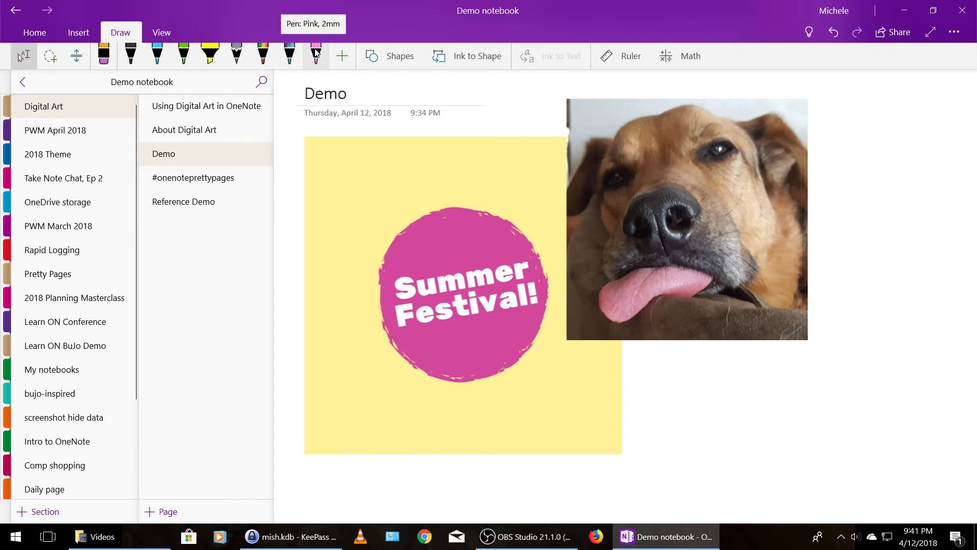
{"action": "left_click", "coordinate": [316, 51]}
{"action": "left_click", "coordinate": [371, 53]}
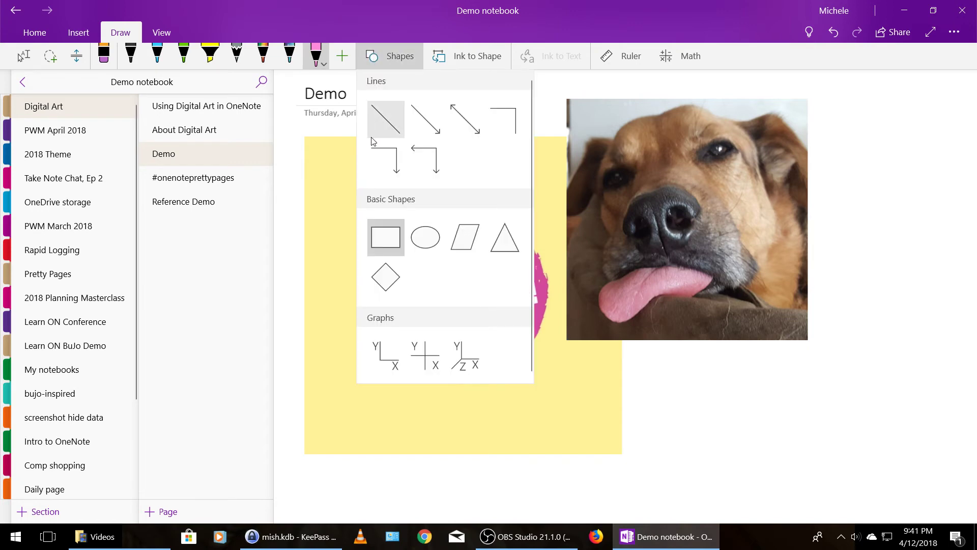
{"action": "left_click", "coordinate": [385, 237]}
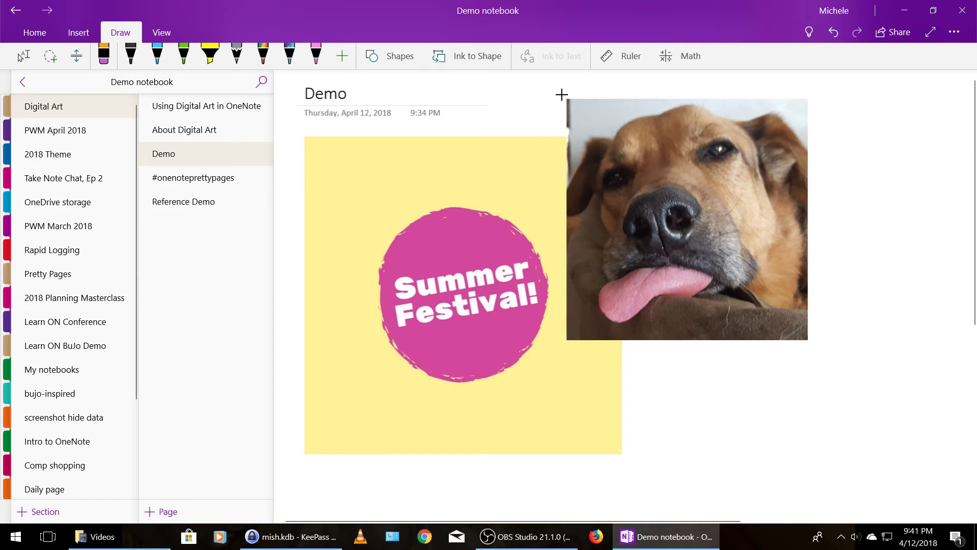
{"action": "left_click_drag", "start_coordinate": [562, 94], "coordinate": [821, 350]}
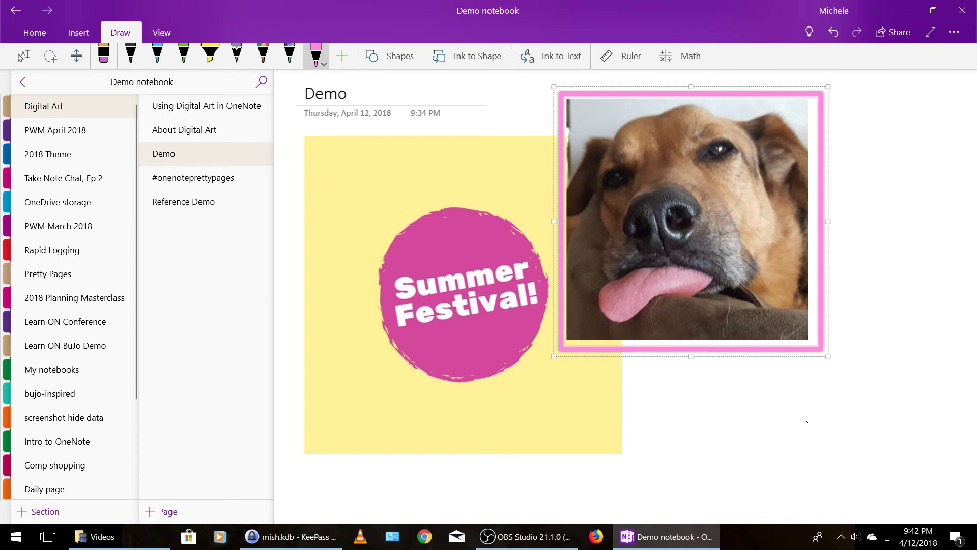
Trim the dog photo's right, top and left edges so it fits inside the pink frame.
{"action": "key", "text": "Escape"}
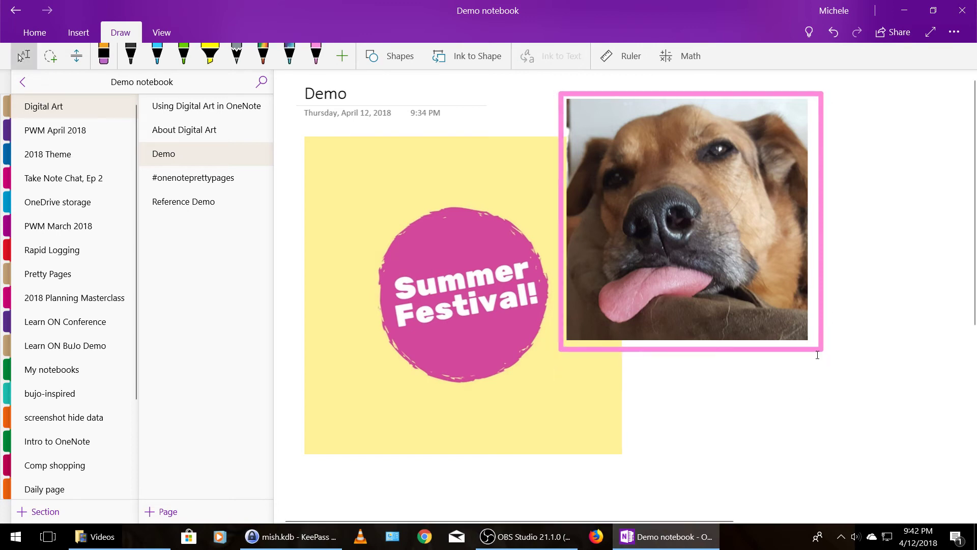
{"action": "left_click", "coordinate": [814, 351]}
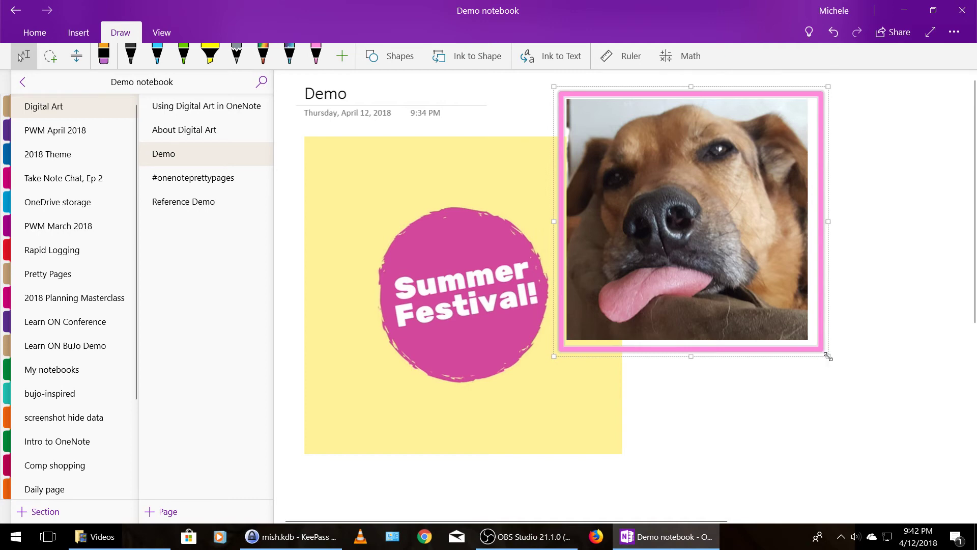
{"action": "left_click_drag", "start_coordinate": [828, 356], "coordinate": [819, 350]}
{"action": "key", "text": "ctrl+z"}
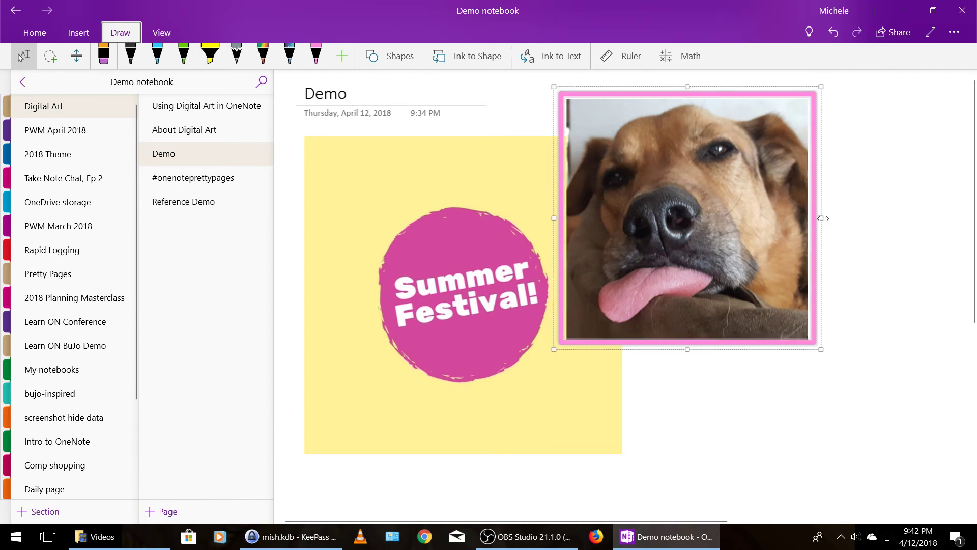
{"action": "left_click_drag", "start_coordinate": [822, 217], "coordinate": [817, 218]}
{"action": "left_click_drag", "start_coordinate": [687, 87], "coordinate": [686, 90]}
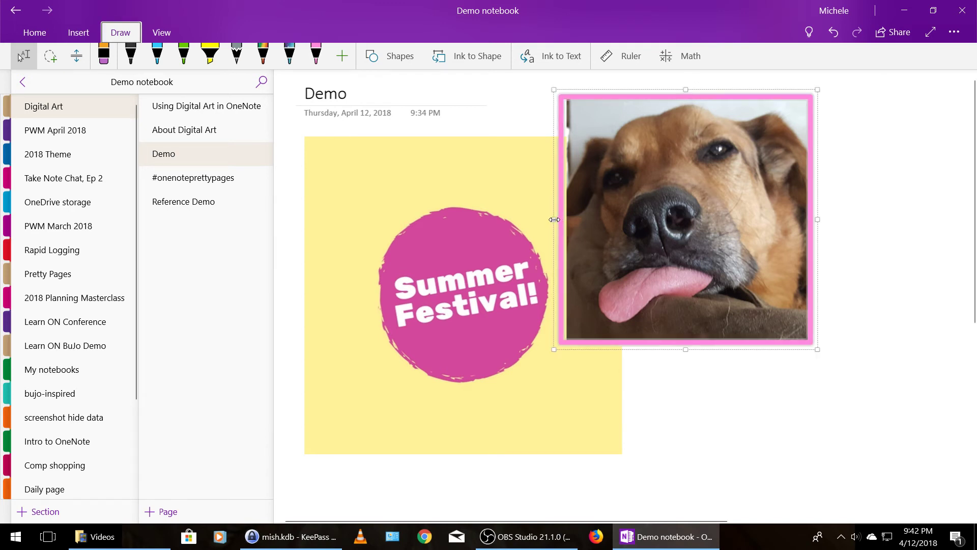
{"action": "left_click_drag", "start_coordinate": [553, 219], "coordinate": [559, 219]}
{"action": "left_click", "coordinate": [699, 391]}
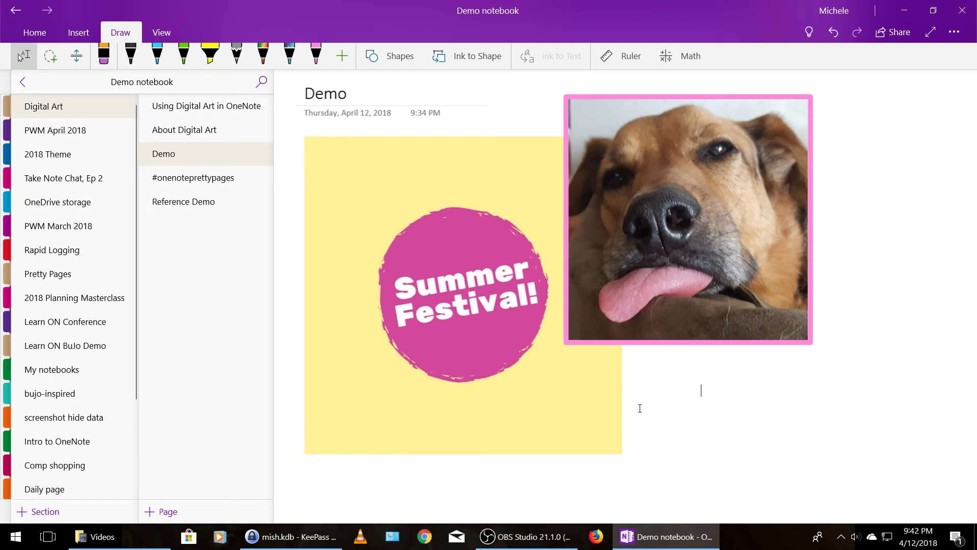
Set the Demo page colour to a light pink shade from the full colour palette.
{"action": "left_click", "coordinate": [155, 37]}
{"action": "left_click", "coordinate": [248, 59]}
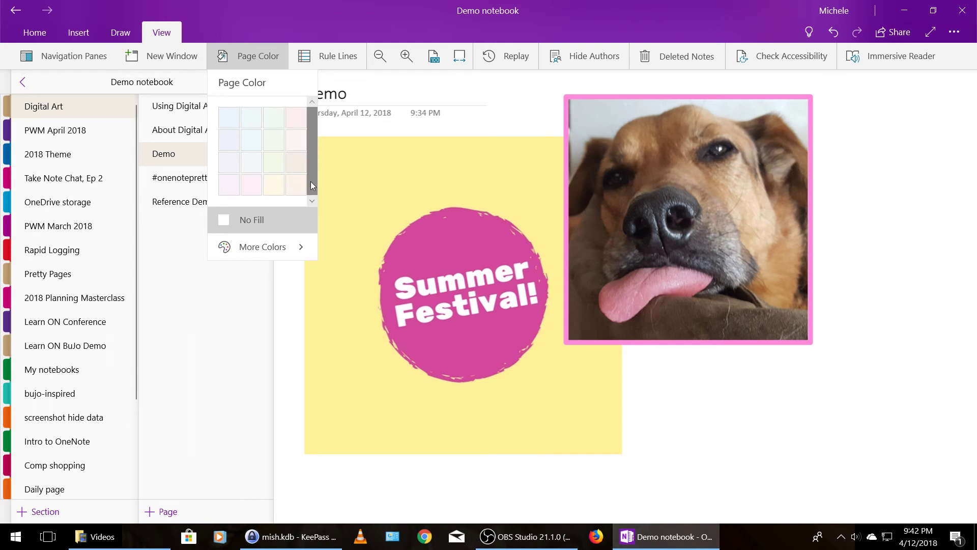
{"action": "left_click", "coordinate": [273, 247]}
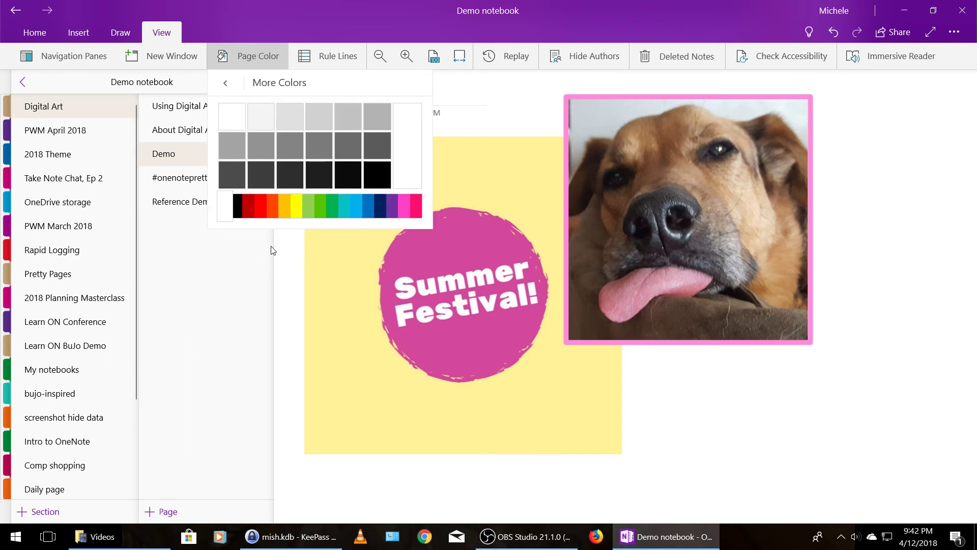
{"action": "left_click", "coordinate": [402, 207]}
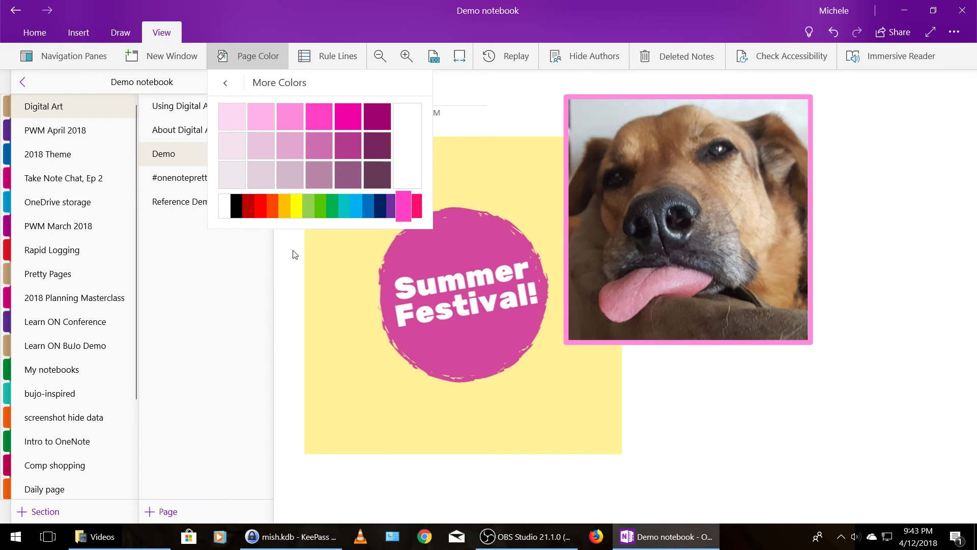
{"action": "left_click", "coordinate": [239, 145]}
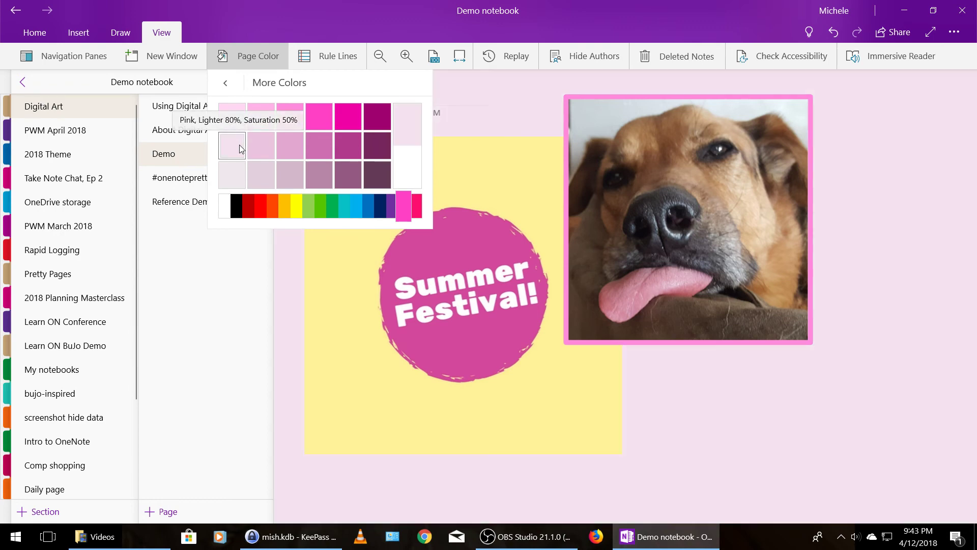
{"action": "left_click", "coordinate": [717, 416]}
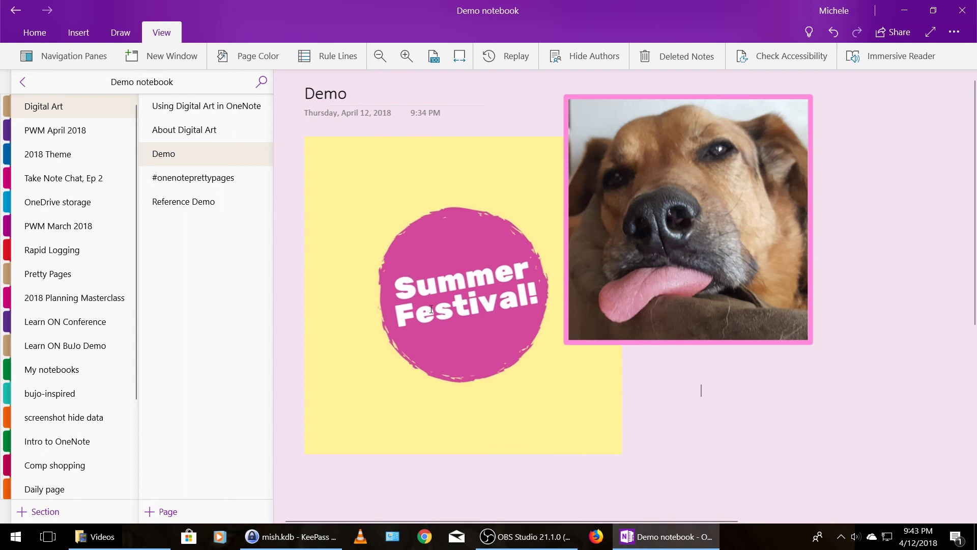
Go to the #onenoteprettypages page in the page list.
{"action": "left_click", "coordinate": [194, 183]}
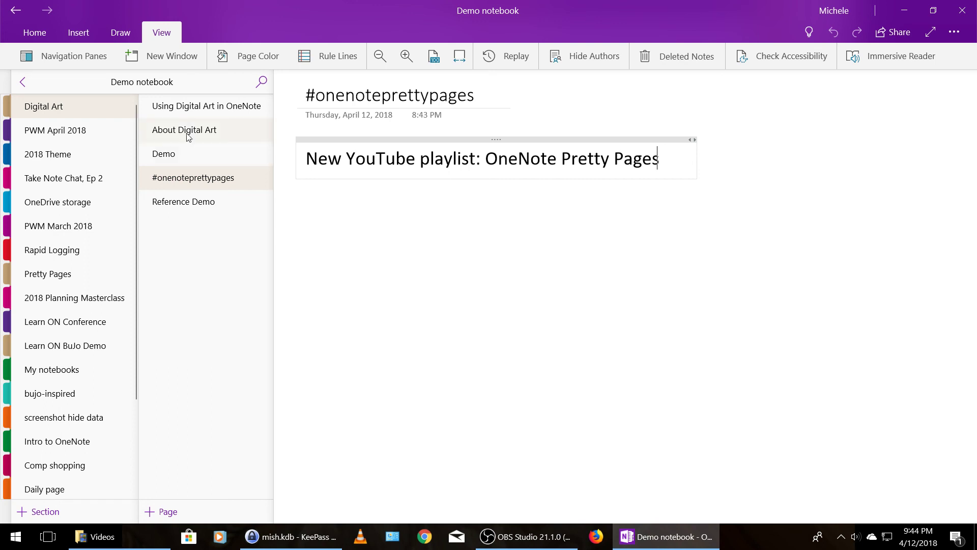
Go to the 'Using Digital Art in OneNote' page in the page list.
{"action": "left_click", "coordinate": [188, 109]}
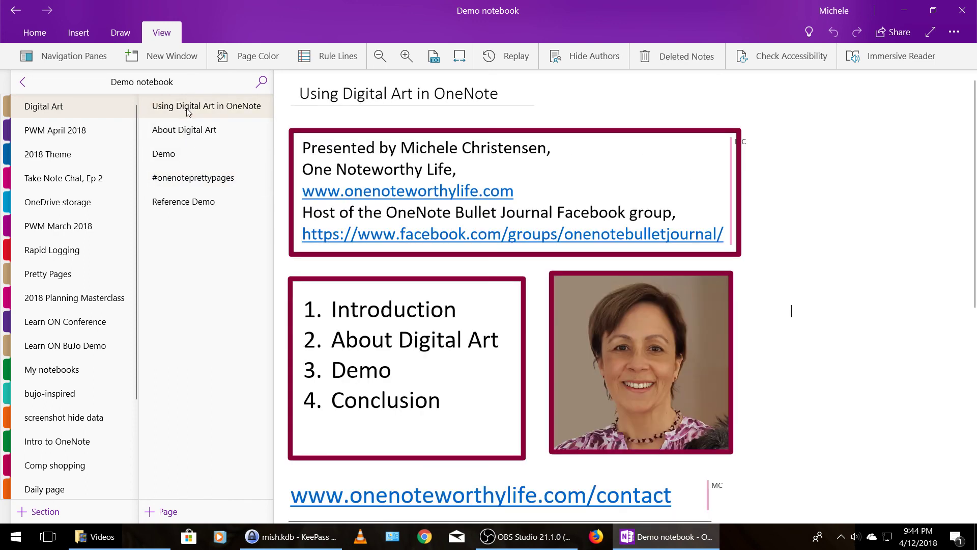